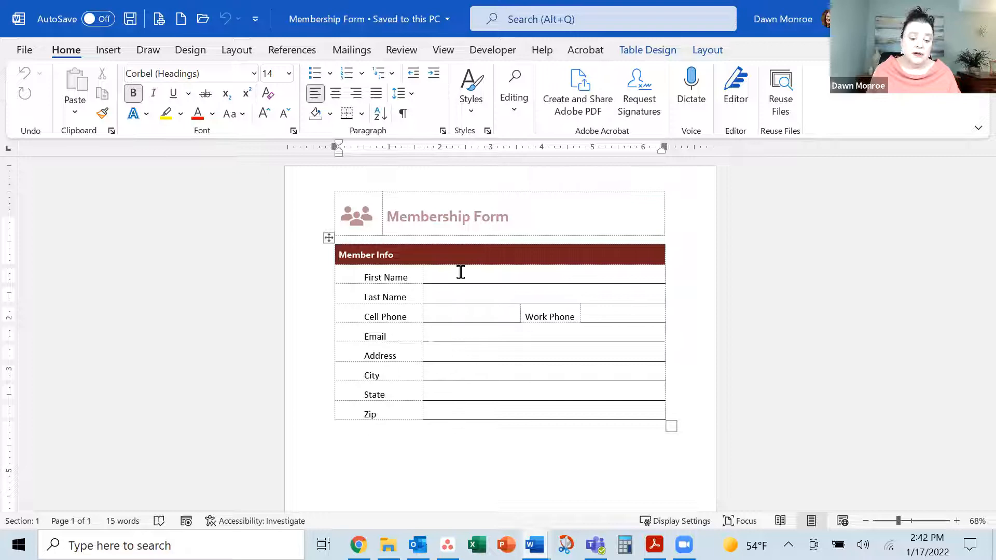
Place the cursor in the First Name cell, show the Developer ribbon, then open the File page
left_click(461, 272)
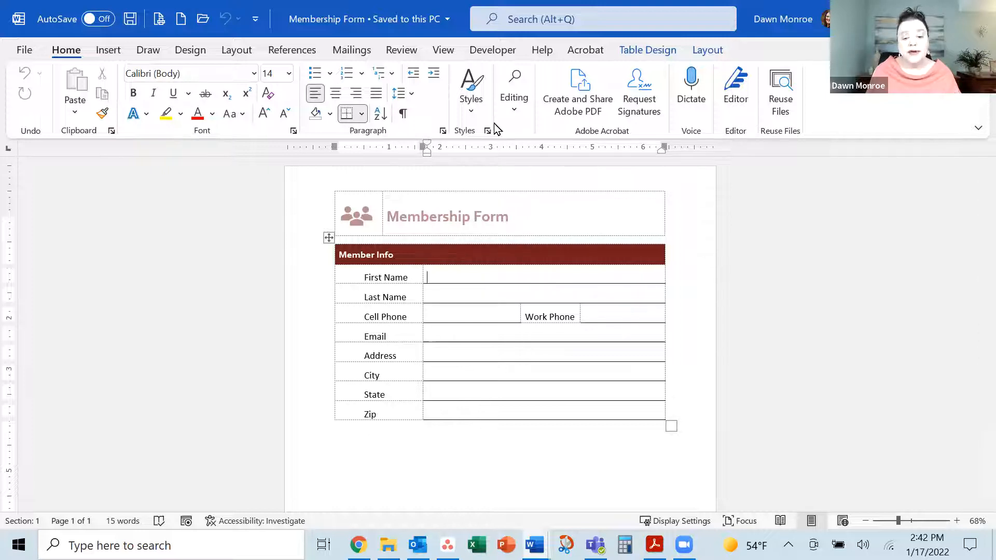
left_click(494, 51)
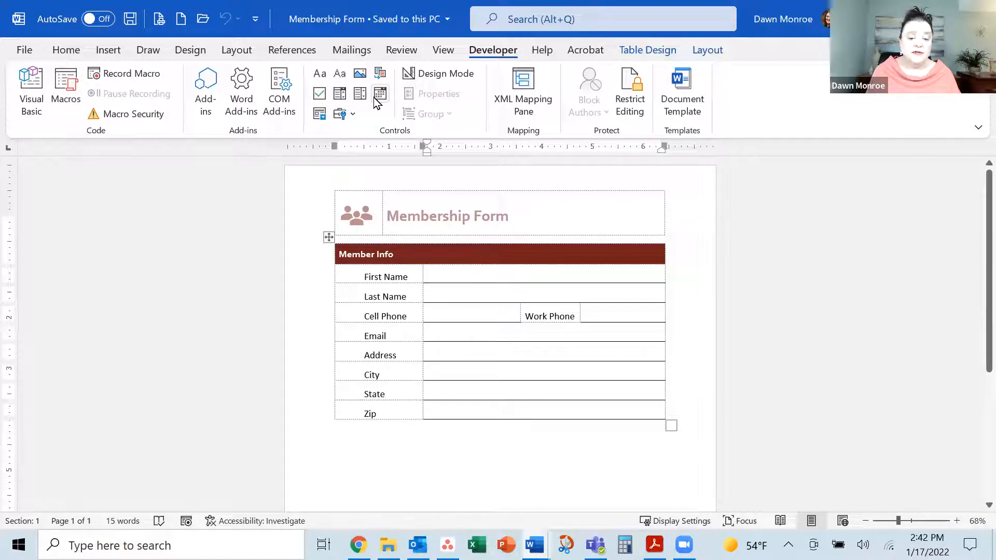
left_click(25, 52)
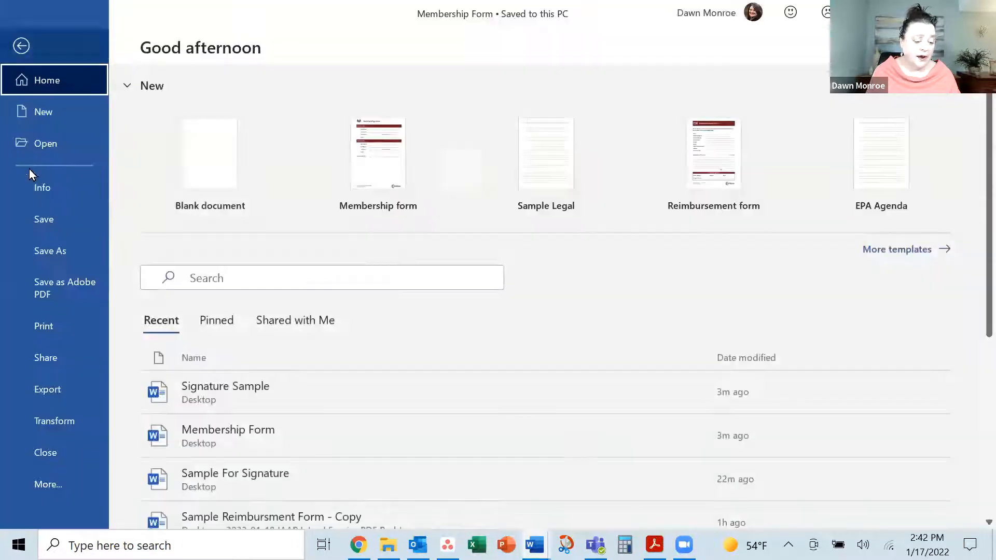
left_click(52, 484)
left_click(149, 500)
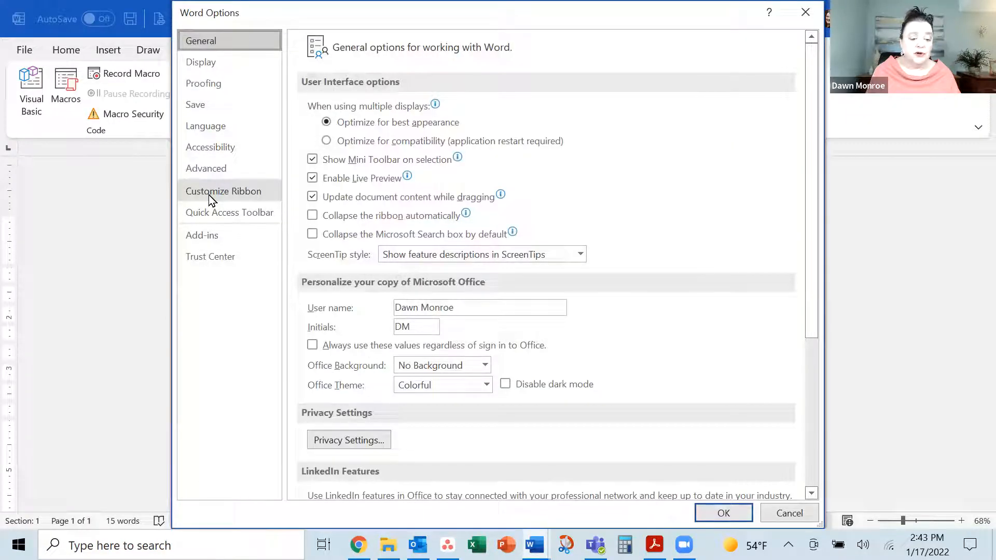
left_click(218, 191)
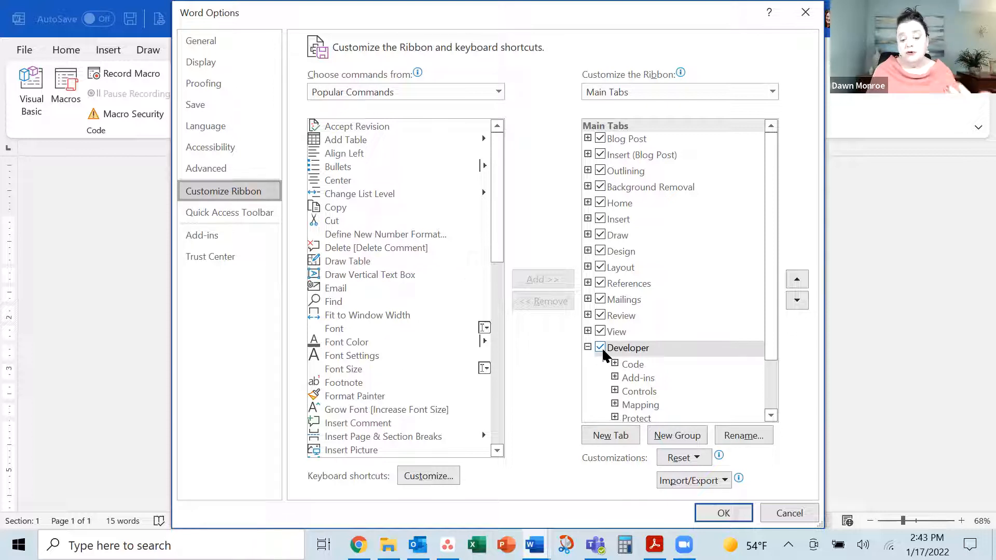
left_click(798, 513)
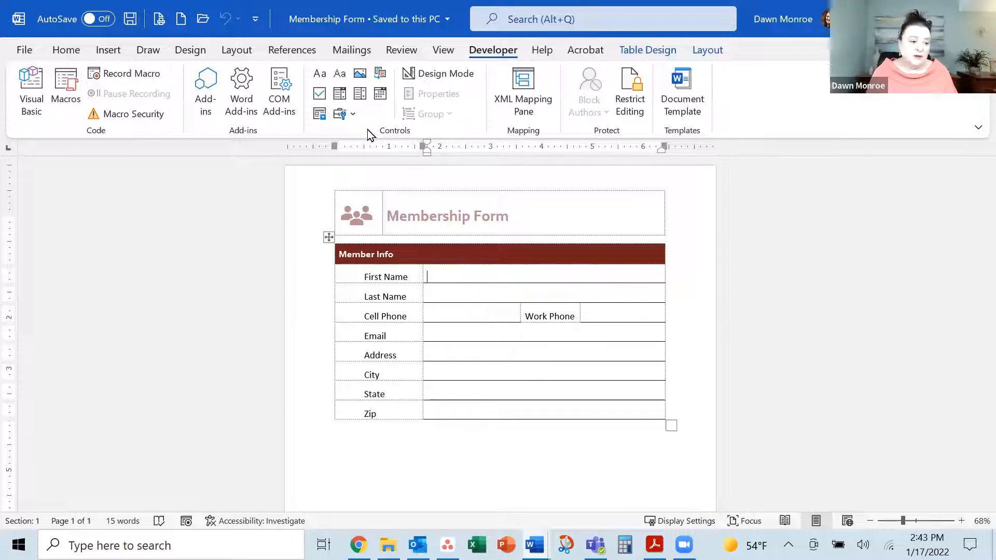
Choose Adobe PDF as the printer in the Print settings and return to the document
left_click(31, 51)
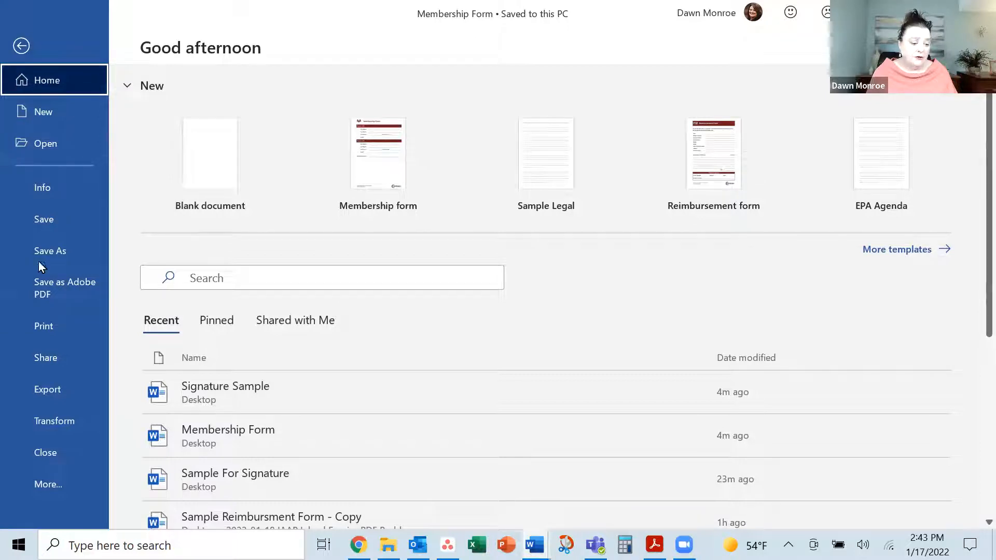
left_click(43, 326)
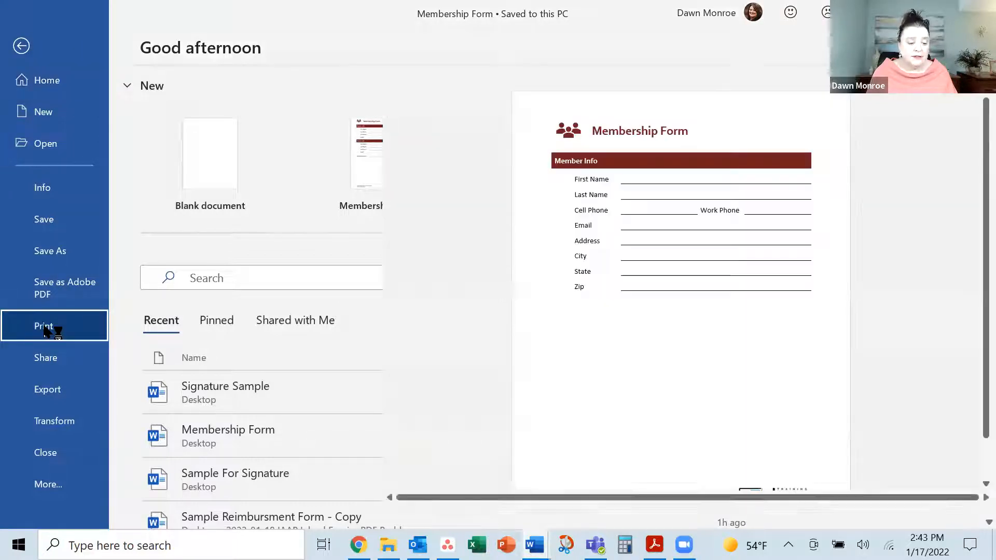
left_click(286, 205)
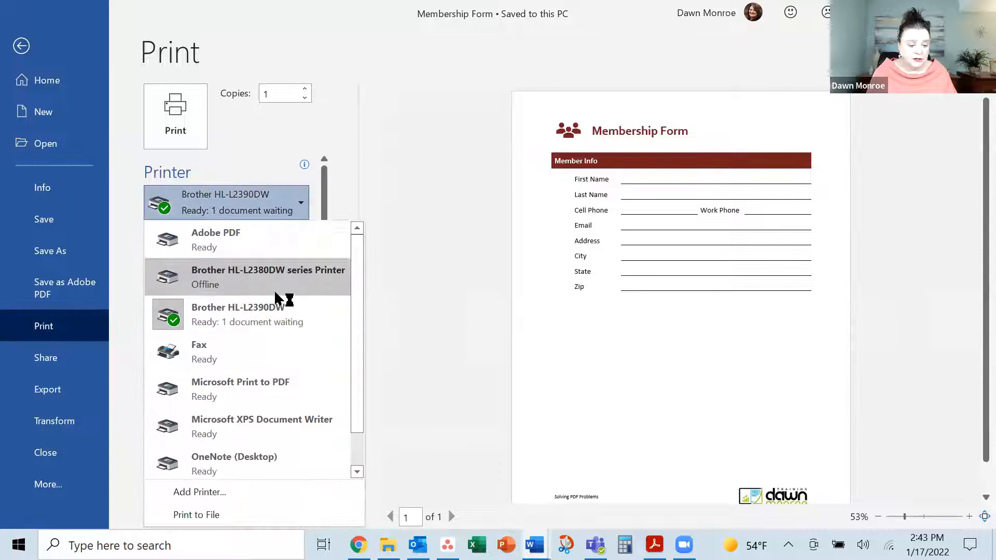
left_click(242, 246)
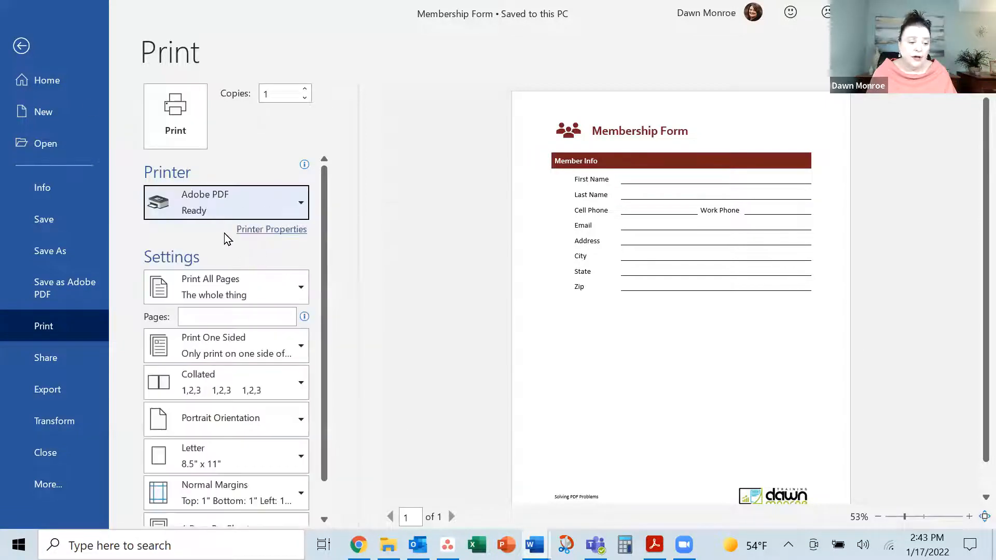
left_click(22, 46)
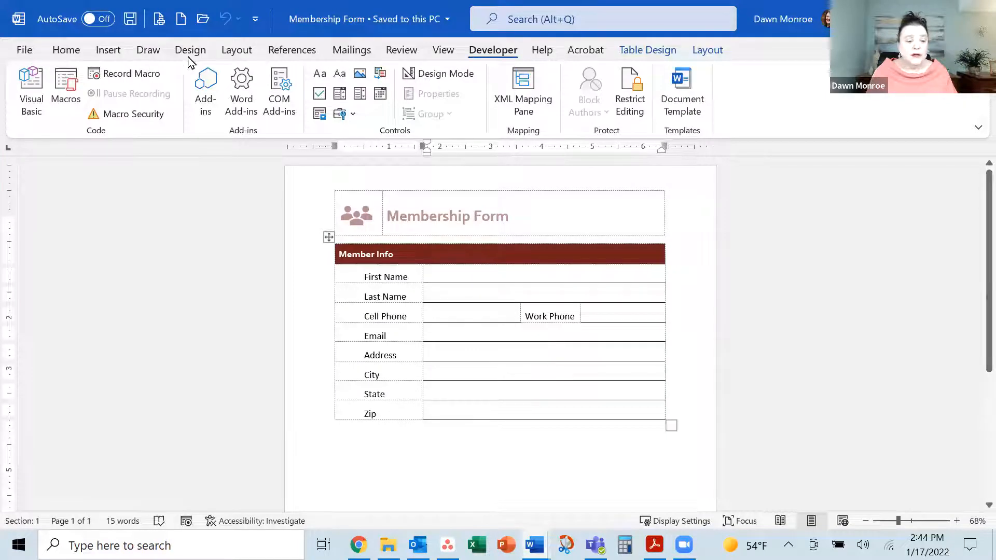
View the Home and Acrobat ribbons, then reopen the File page
left_click(66, 51)
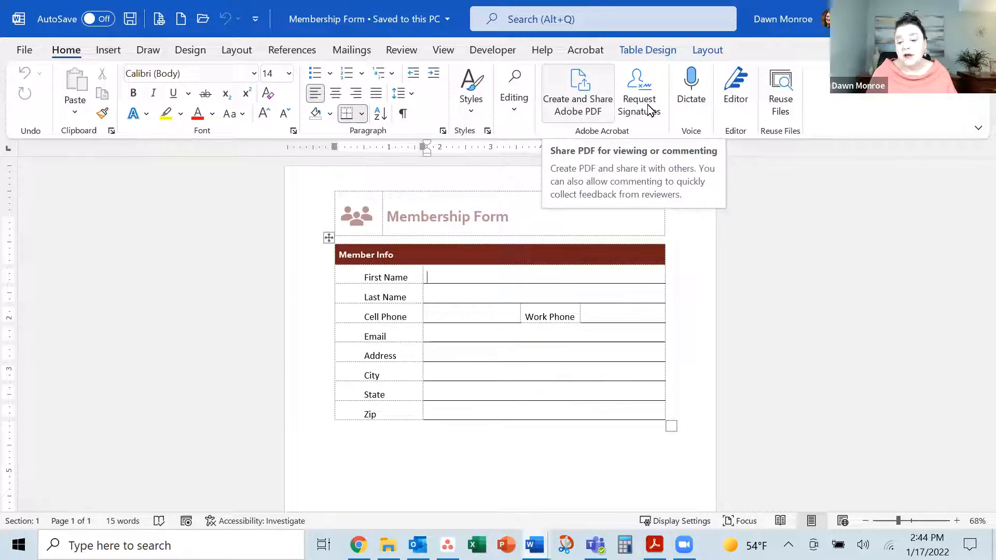
left_click(587, 50)
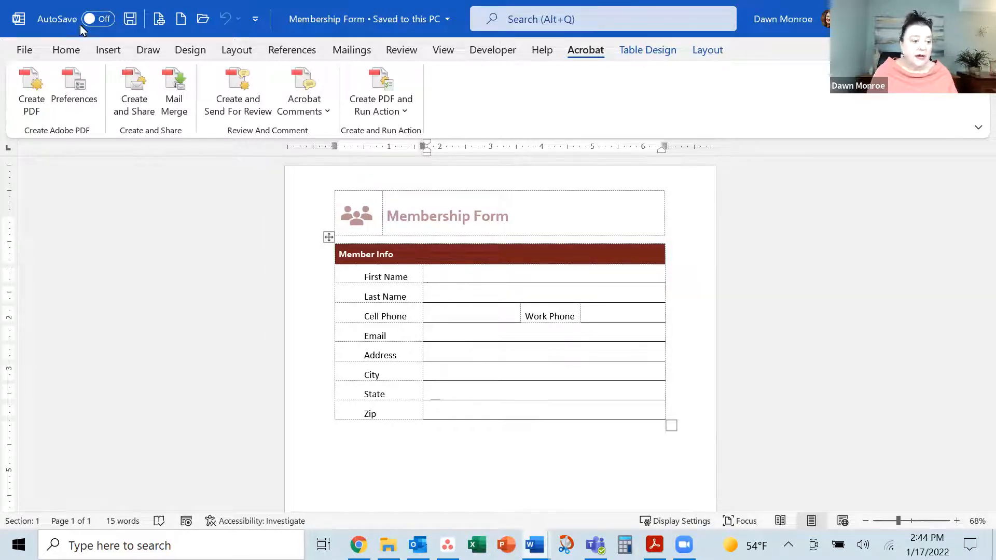
left_click(22, 54)
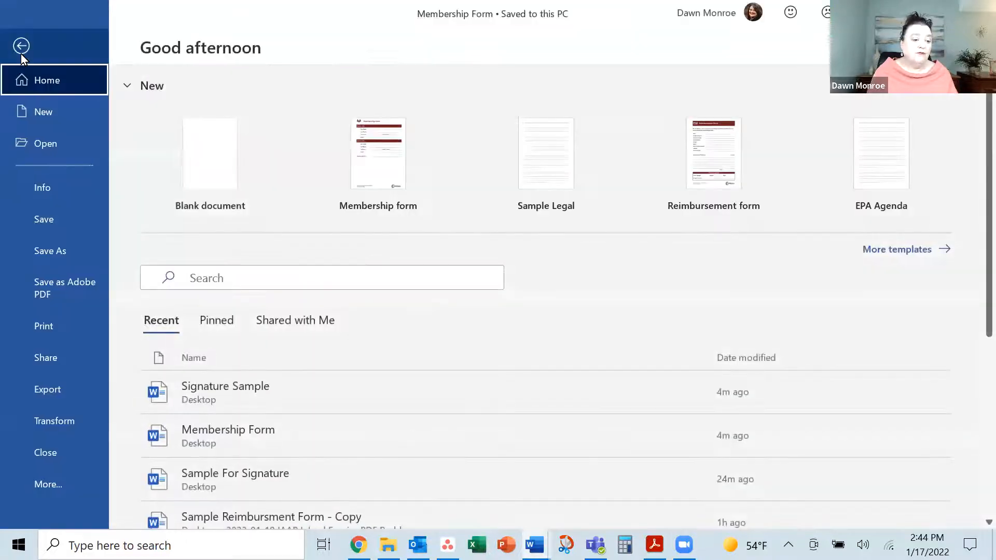
Save the form as Membership Form.pdf on the Desktop and maximize the Acrobat window
left_click(52, 285)
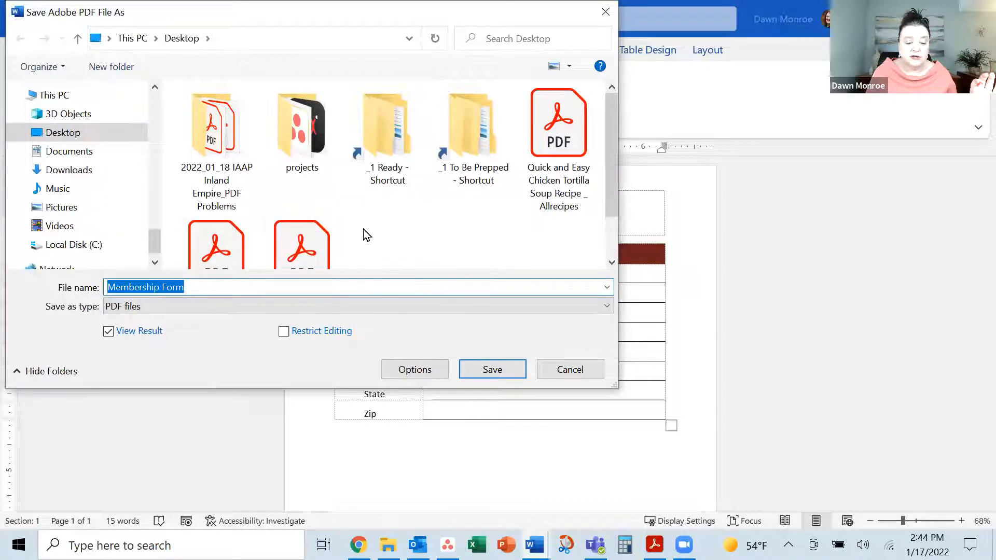
scroll(366, 231, "down", 1)
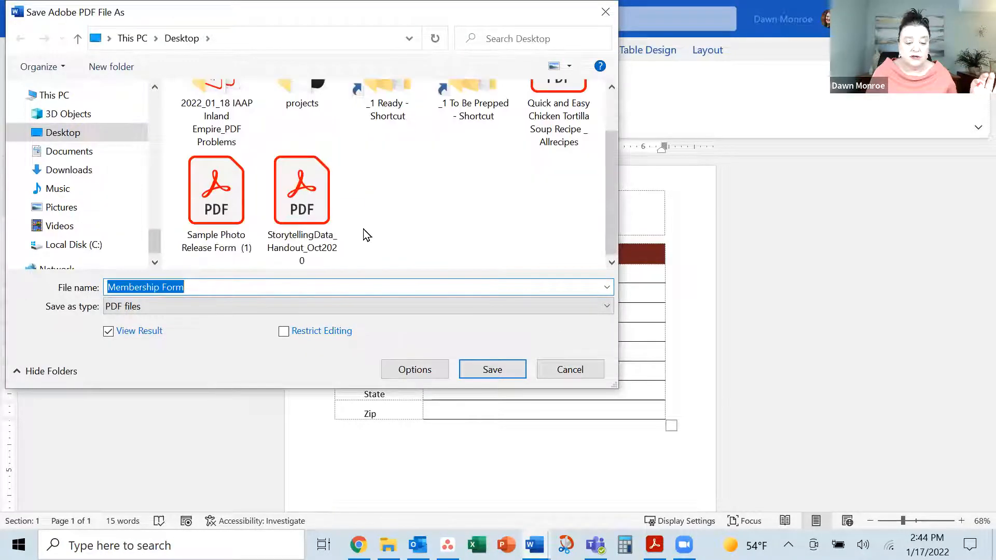
left_click(492, 370)
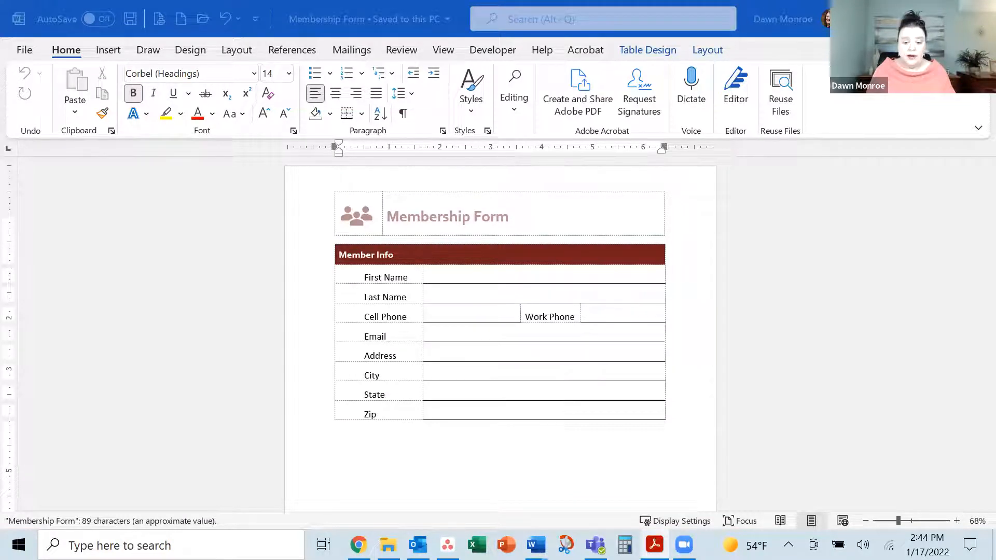
left_click(594, 67)
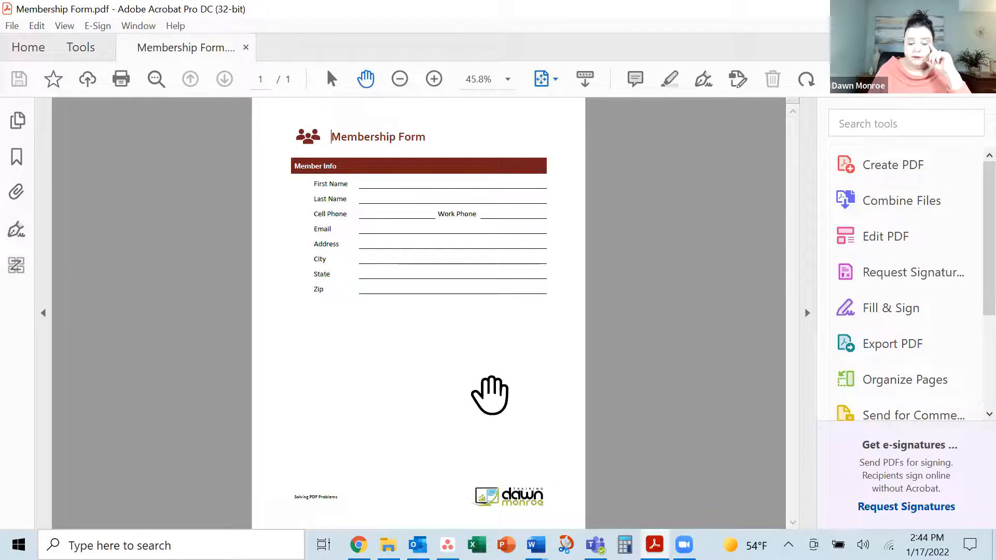
Zoom the form from 45.8% to 75%, then show the full Tools collection via More Tools
left_click(434, 78)
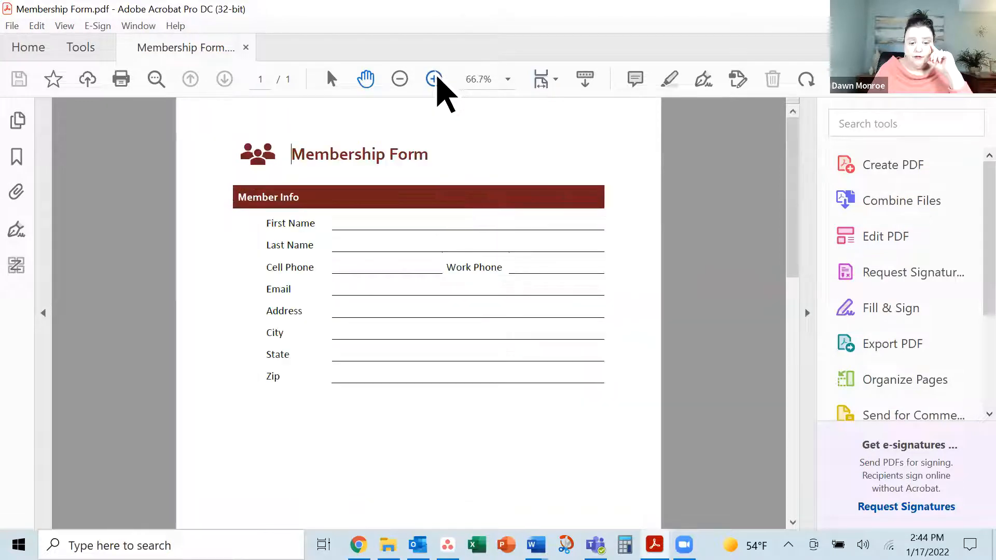
left_click(434, 79)
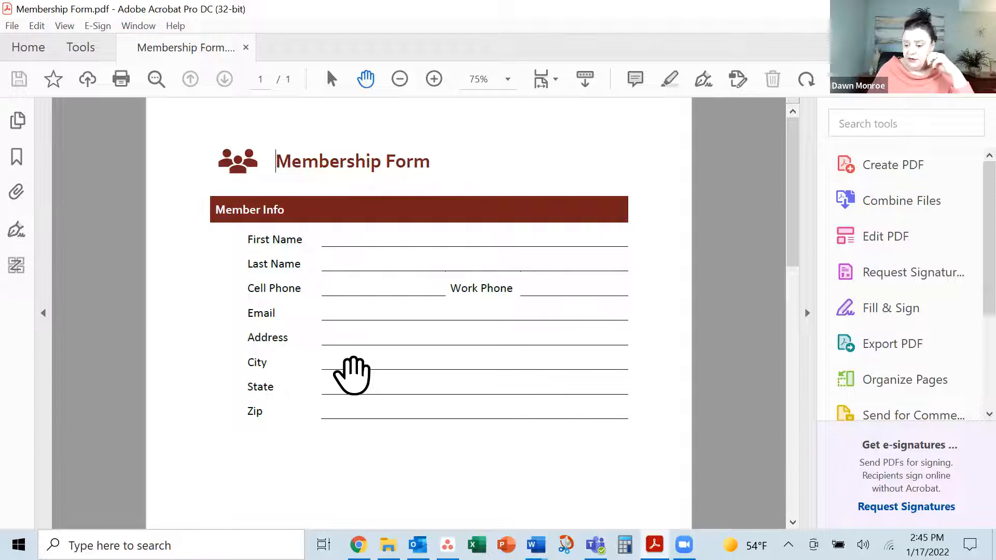
scroll(973, 415, "down", 4)
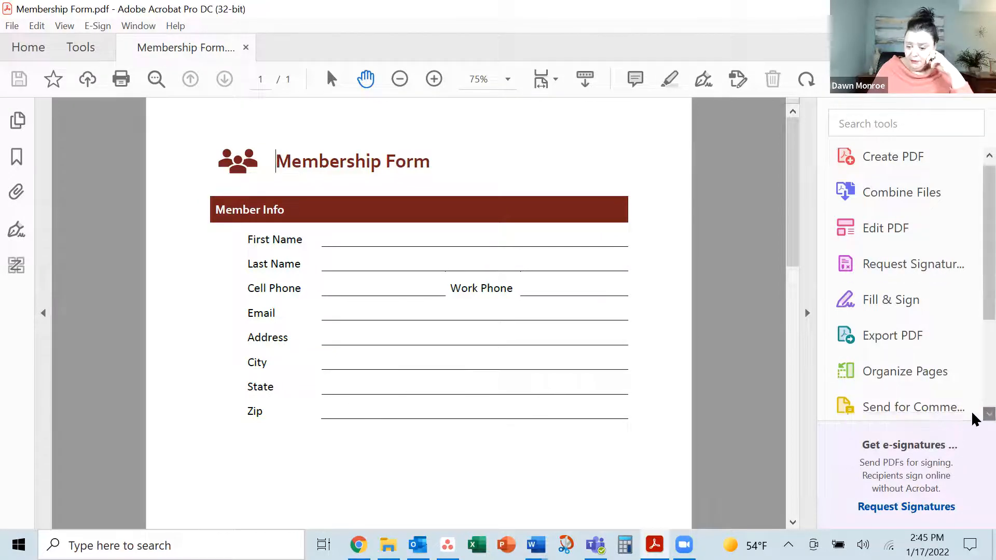
scroll(973, 415, "down", 4)
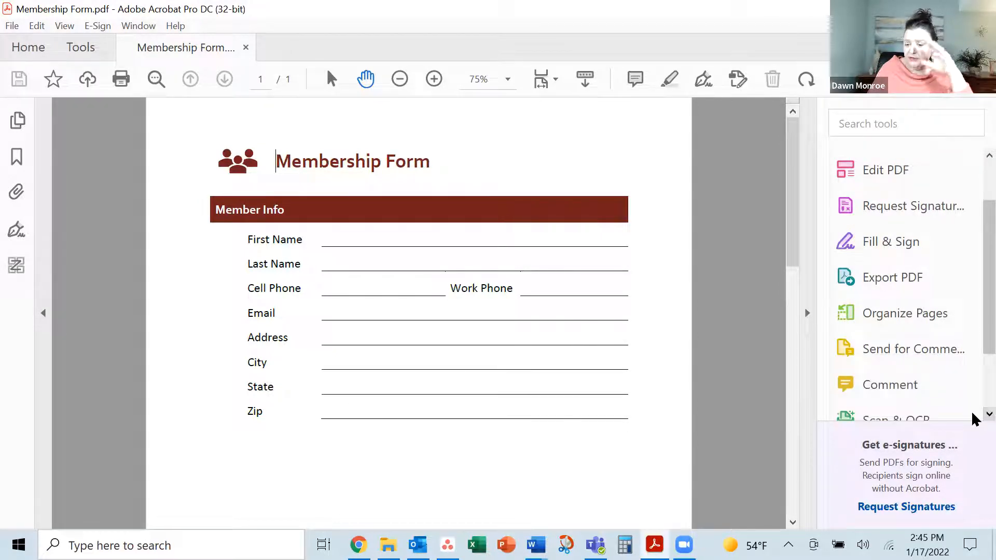
scroll(973, 418, "down", 3)
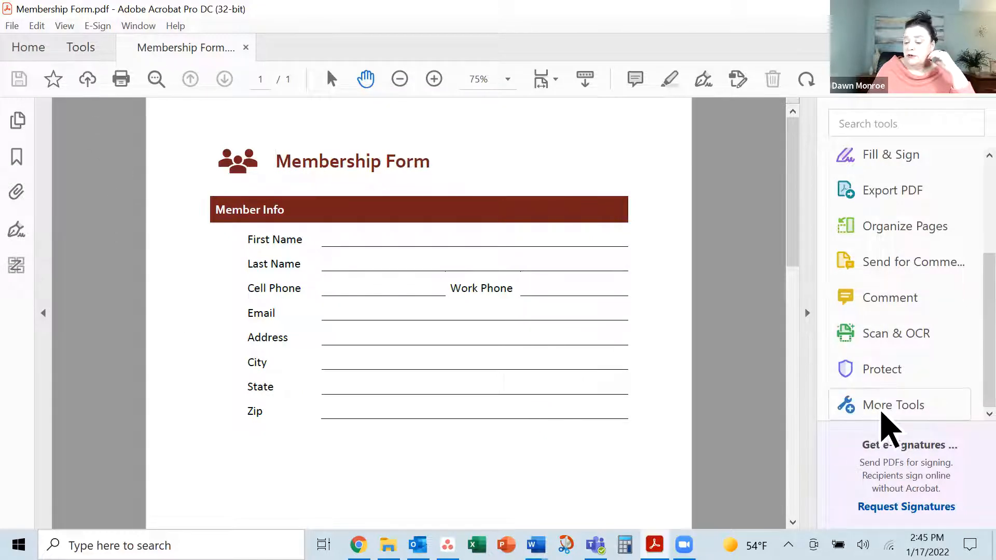
left_click(885, 408)
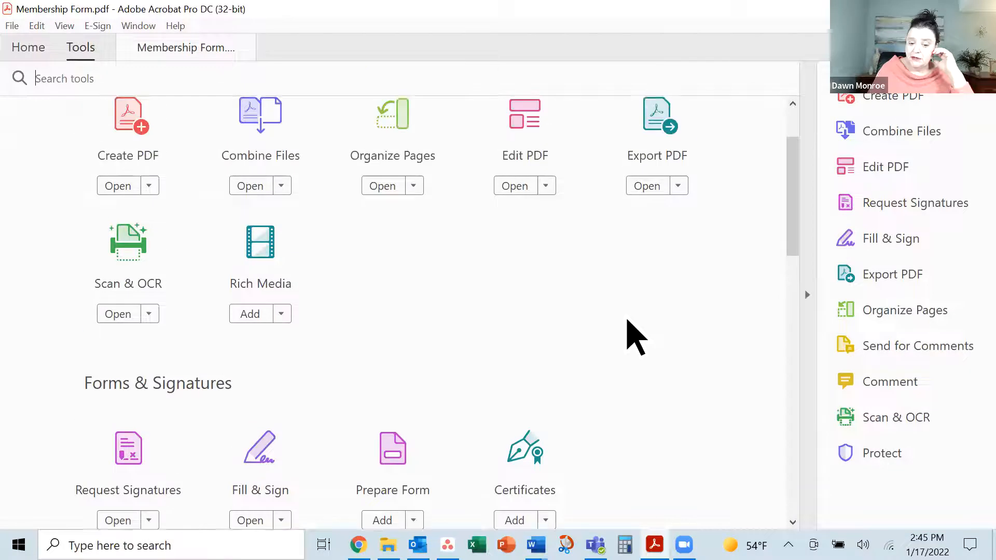
Scroll to Forms & Signatures and add the Prepare Form tool
scroll(627, 321, "up", 3)
scroll(627, 321, "down", 3)
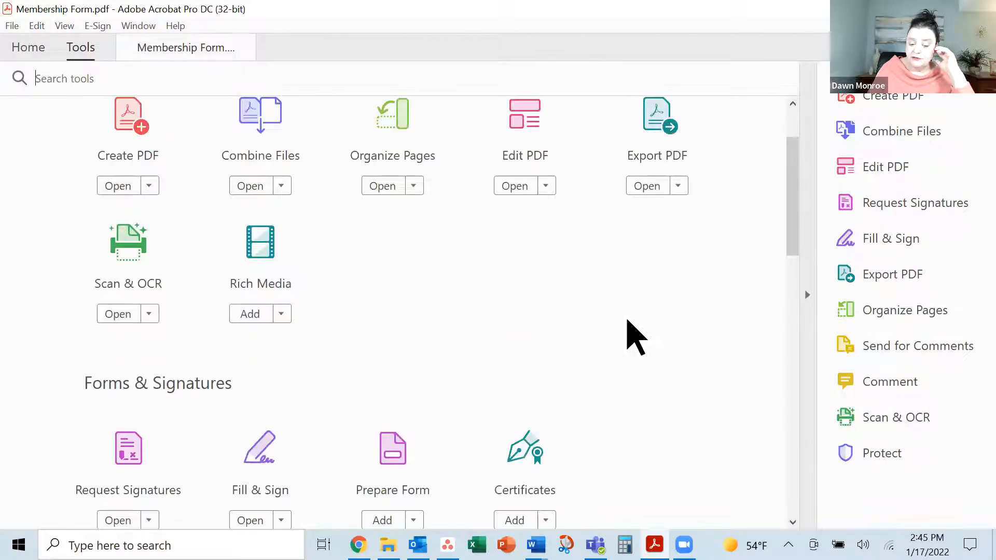
scroll(627, 321, "down", 1)
scroll(627, 320, "down", 1)
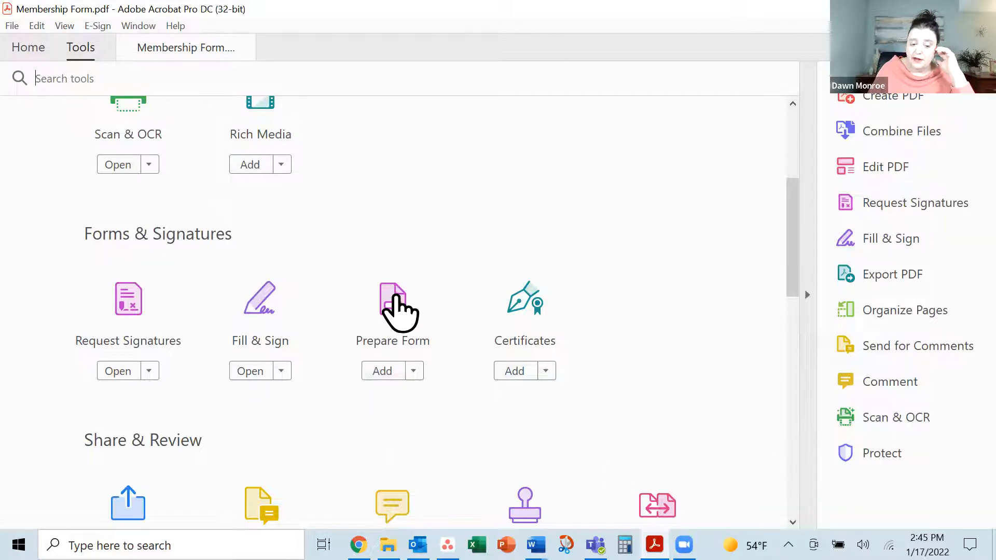
left_click(397, 311)
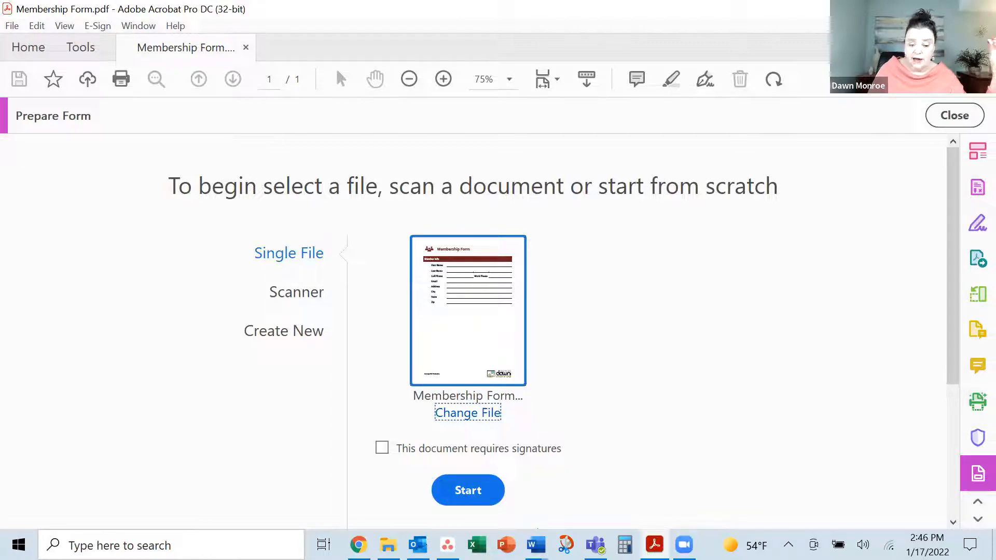
Auto-detect form fields, then inspect the First Name, Last Name, Cell Phone and Email fields
left_click(468, 490)
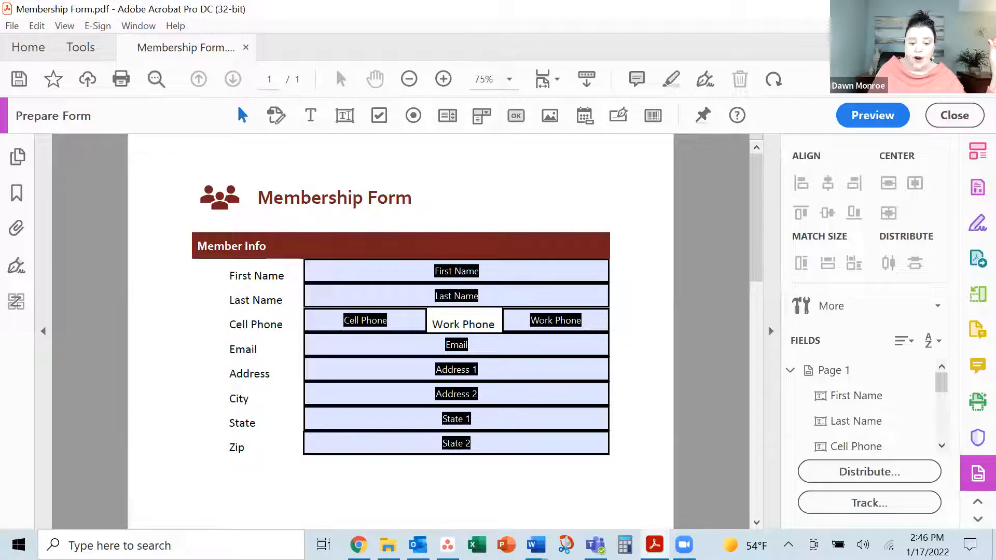
left_click(475, 302)
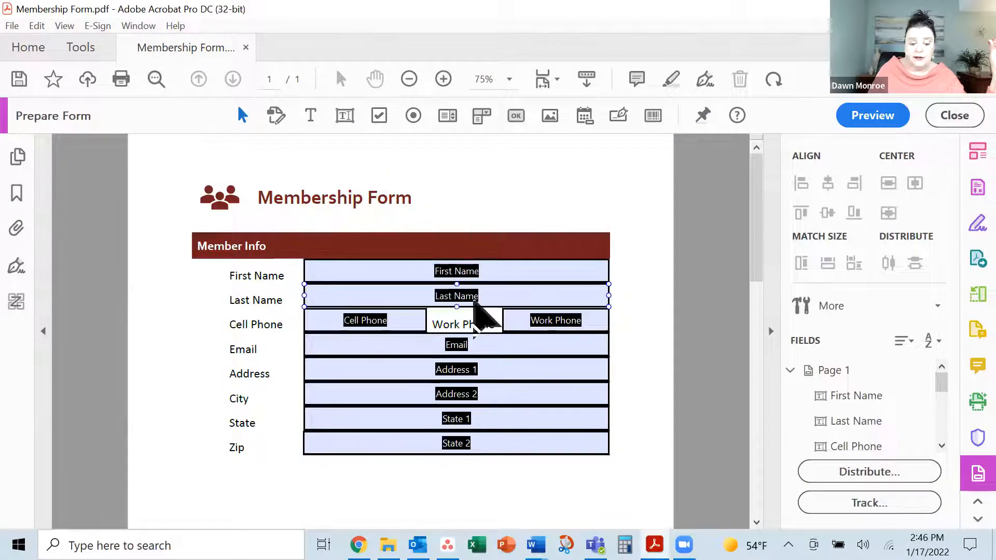
left_click(346, 275)
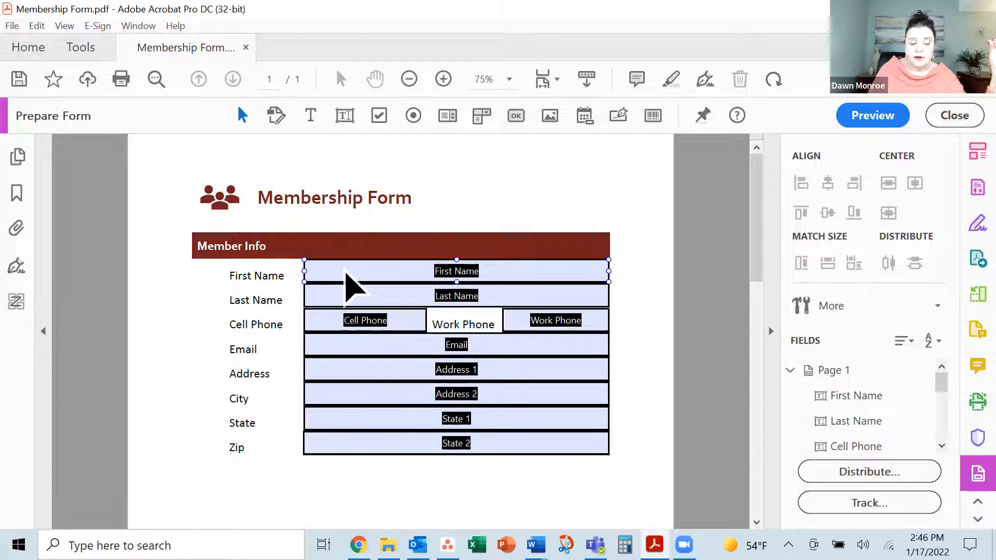
left_click(261, 300)
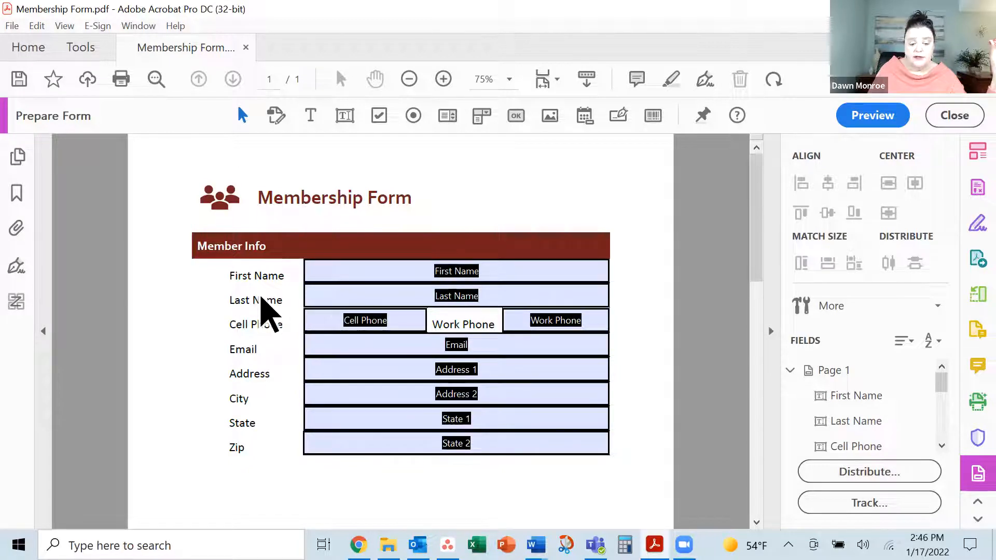
left_click(311, 295)
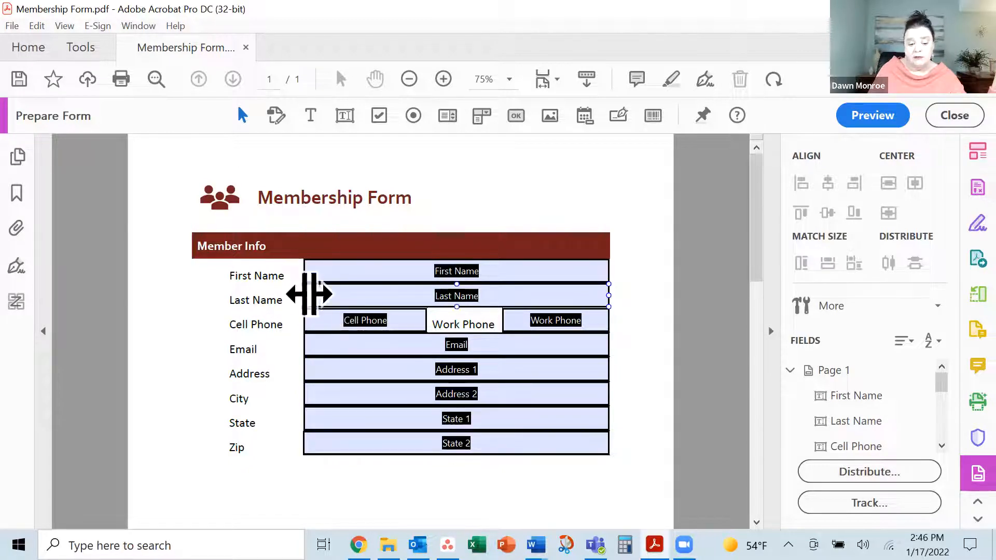
left_click(320, 327)
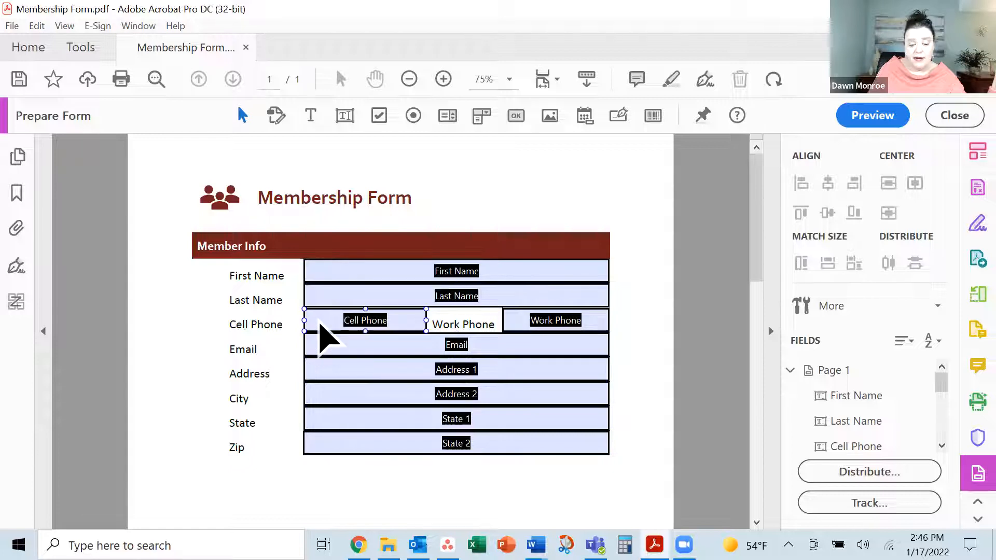
left_click(471, 342)
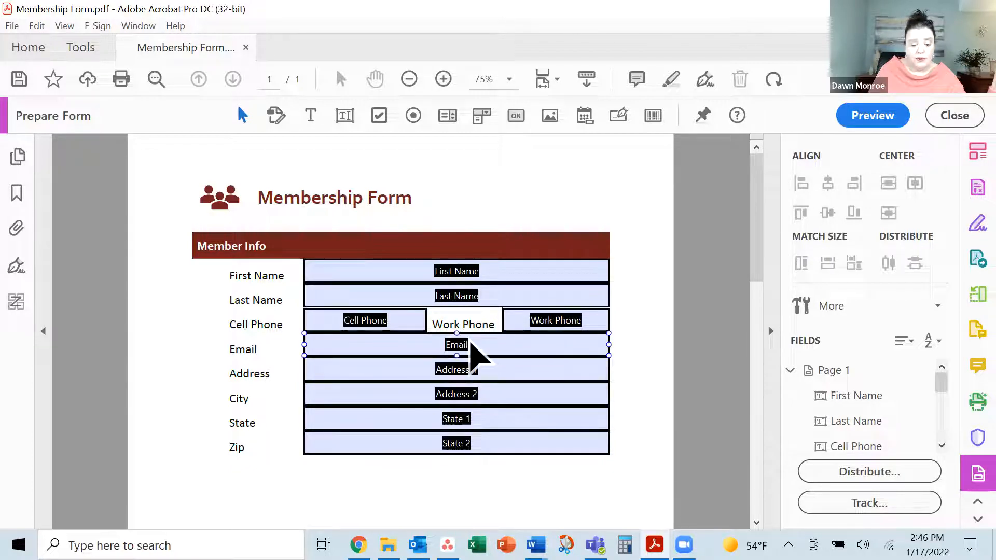
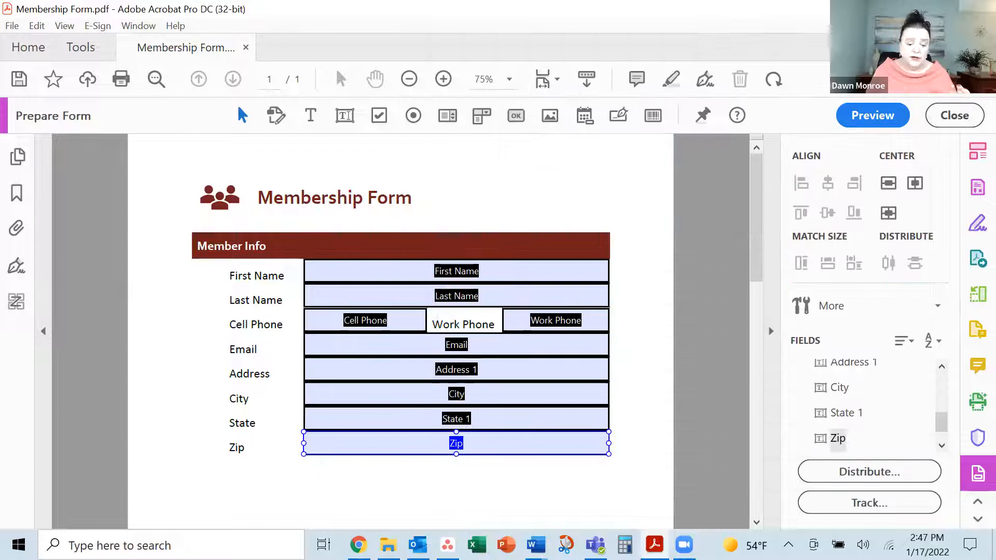
Deselect the Zip field by clicking an empty spot on the form
left_click(478, 490)
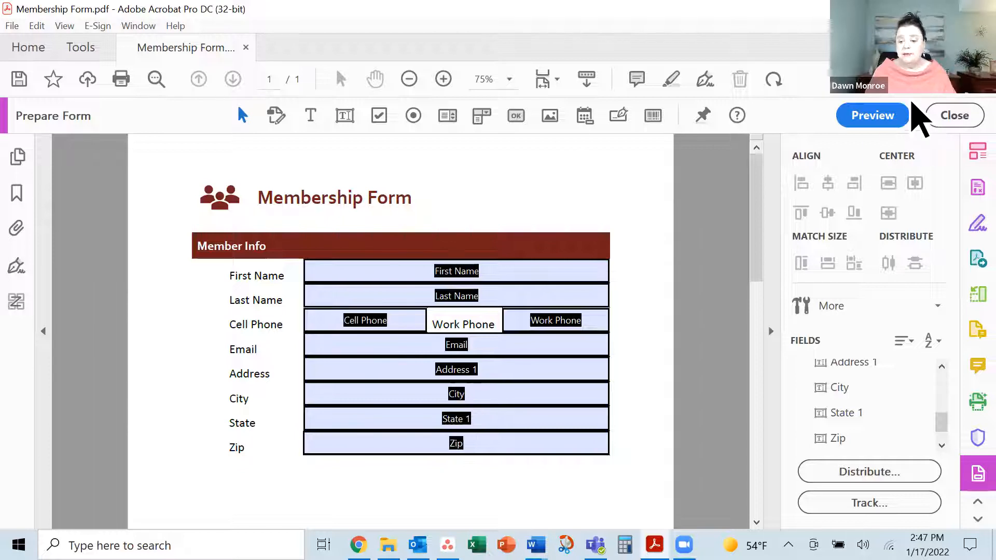
left_click(877, 115)
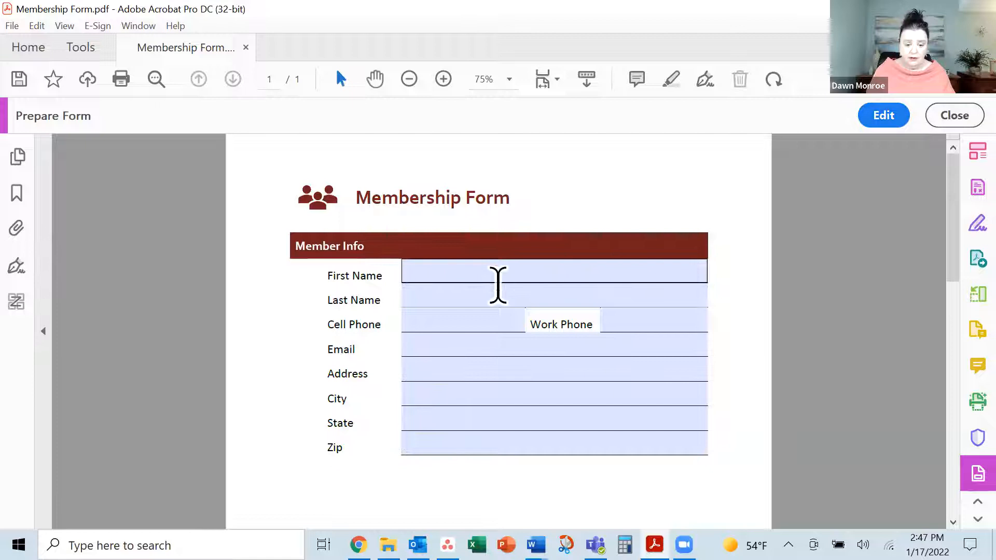
left_click(459, 269)
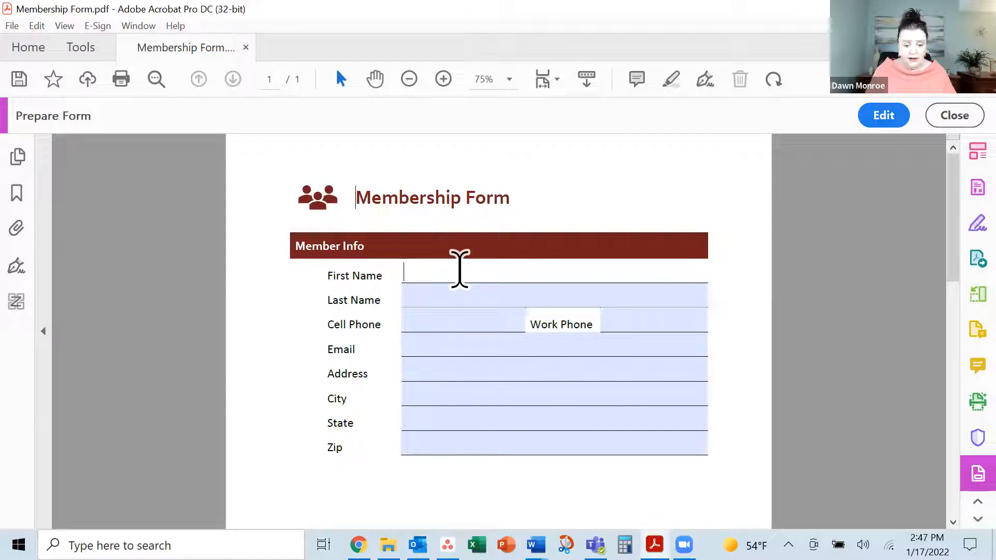
type("Samp")
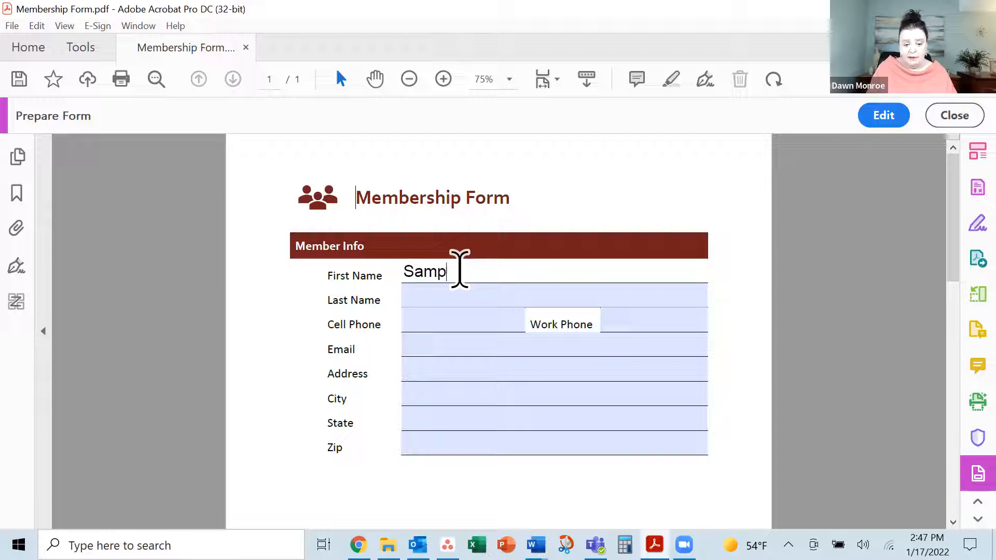
key("Tab")
key("Tab")
key("Tab")
key("Tab")
key("Tab")
key("Tab")
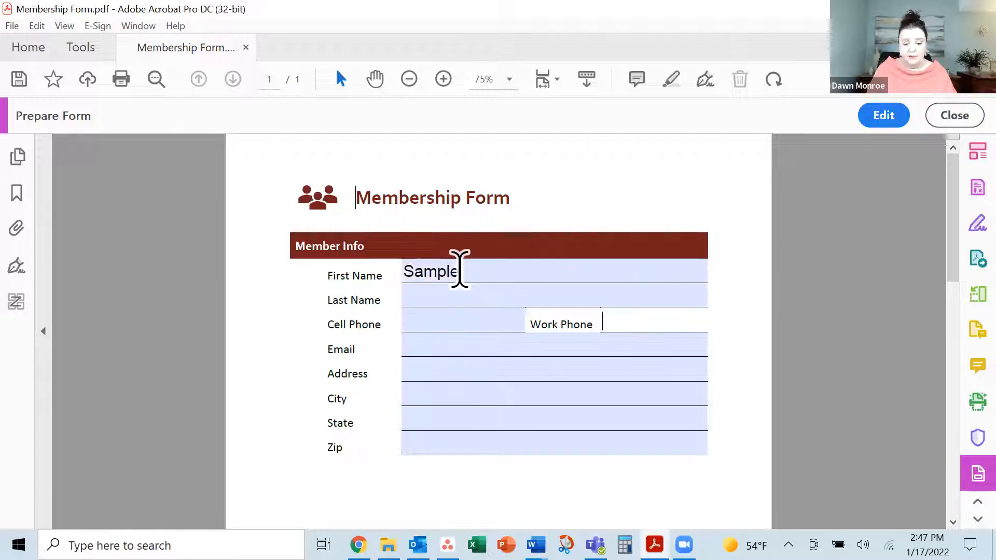
key("Tab")
key("Tab")
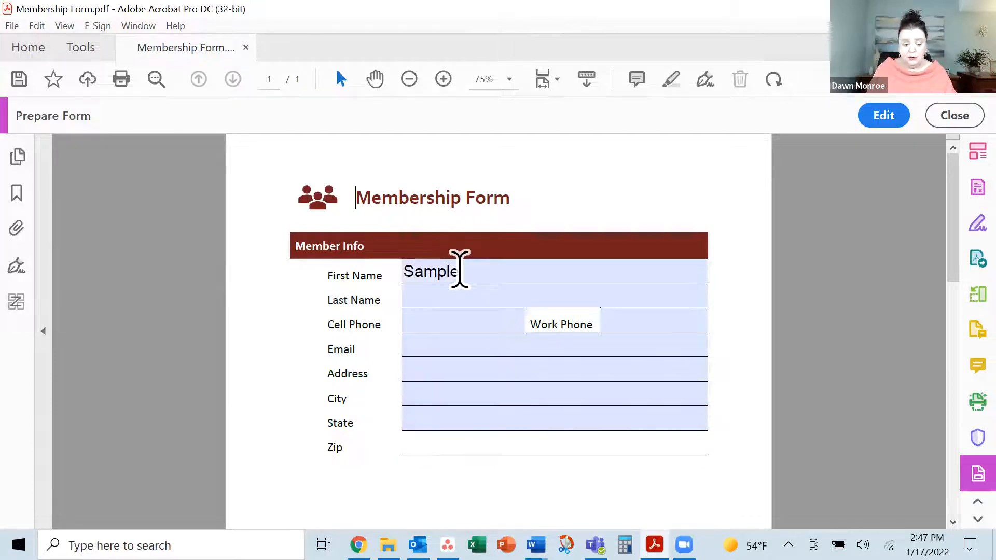
left_click(459, 269)
key("BackSpace")
key("BackSpace")
key("BackSpace")
key("BackSpace")
key("BackSpace")
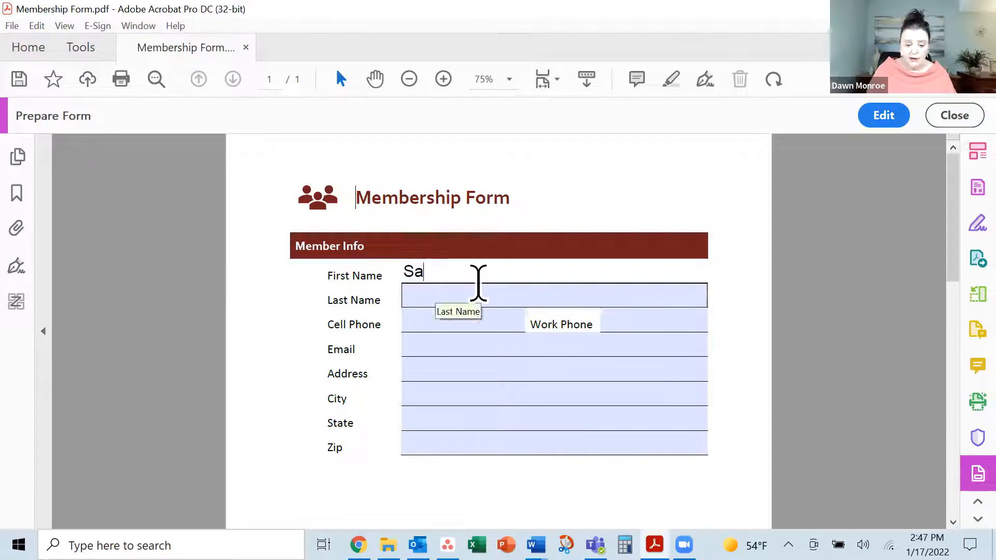
left_click(881, 121)
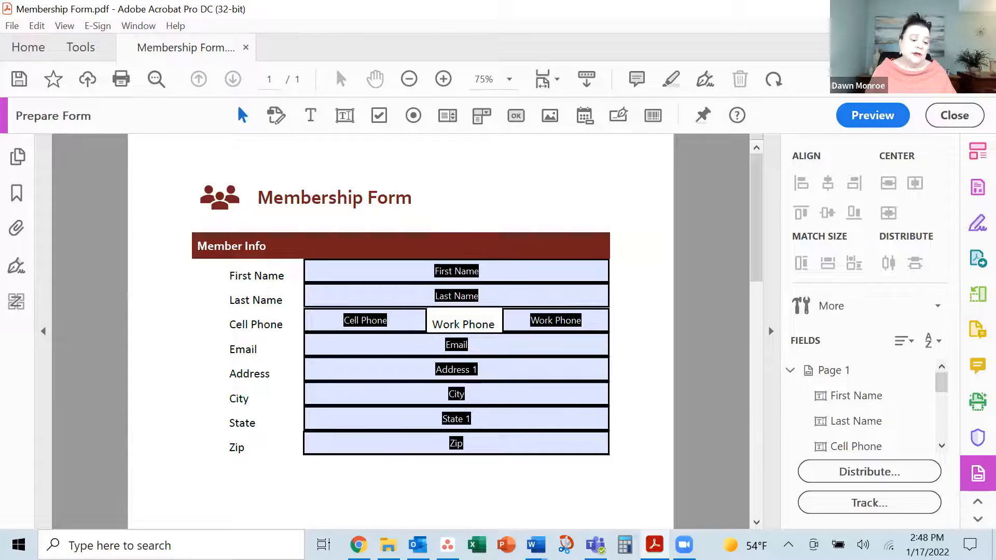
Place a radio button below the Zip field and name its choice Basic
scroll(240, 500, "down", 2)
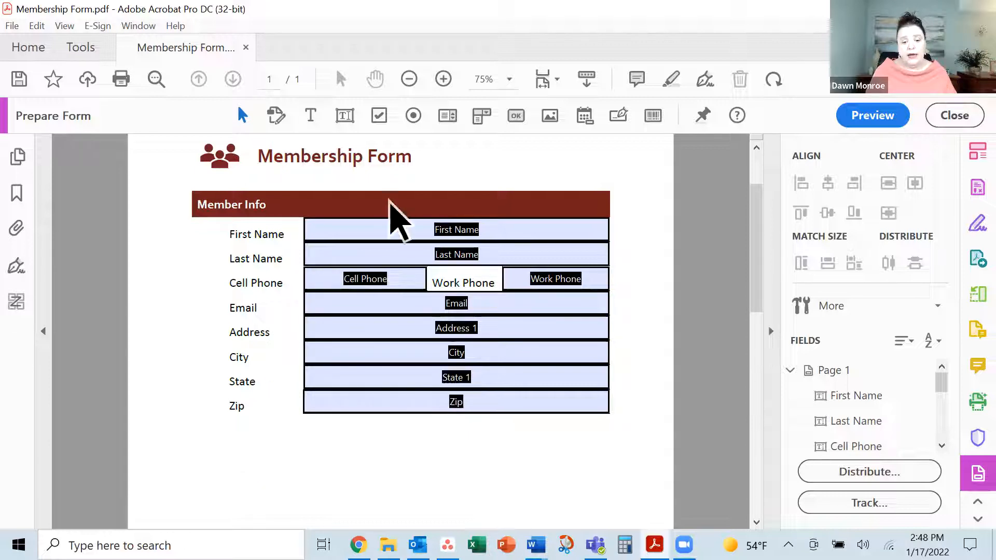
left_click(415, 122)
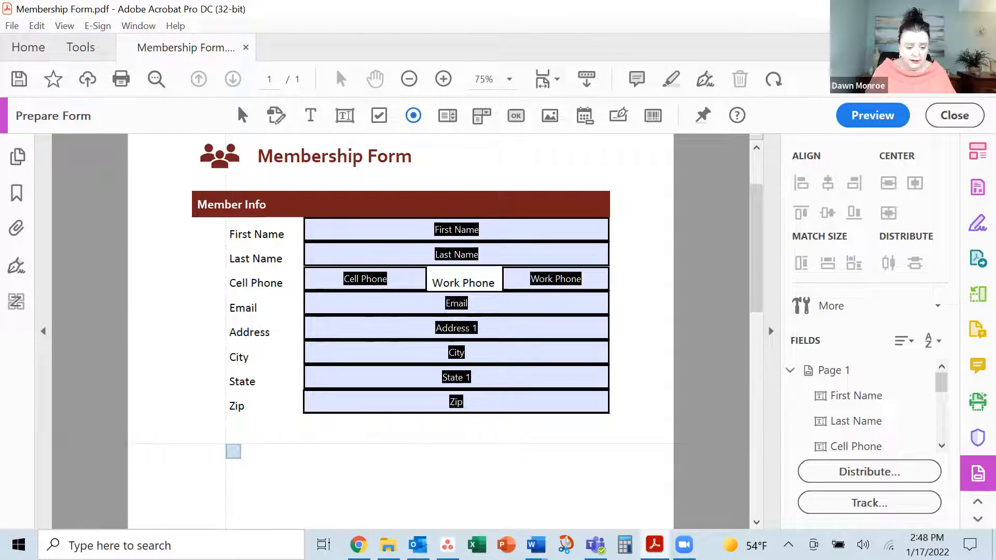
left_click(234, 451)
left_click_drag(296, 272, 231, 275)
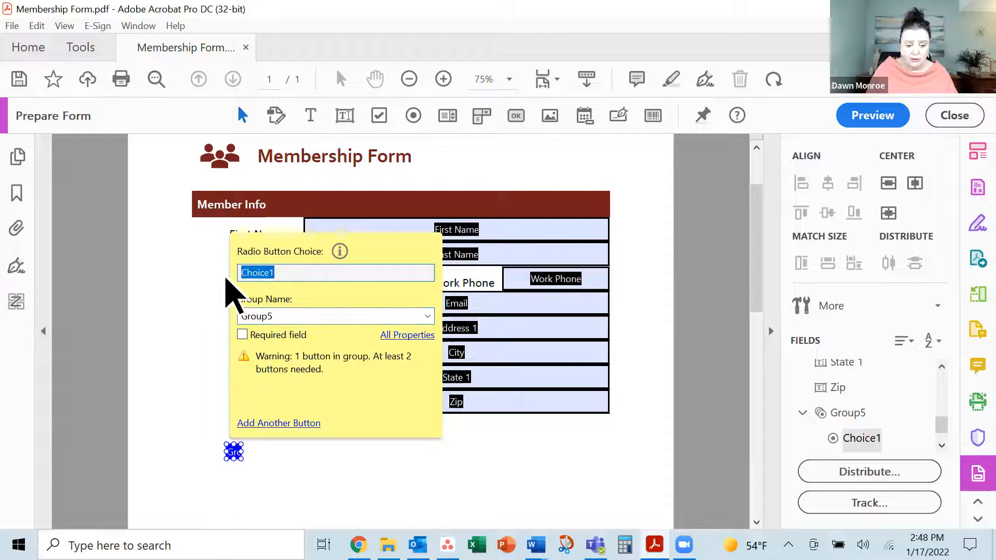
type("Basic")
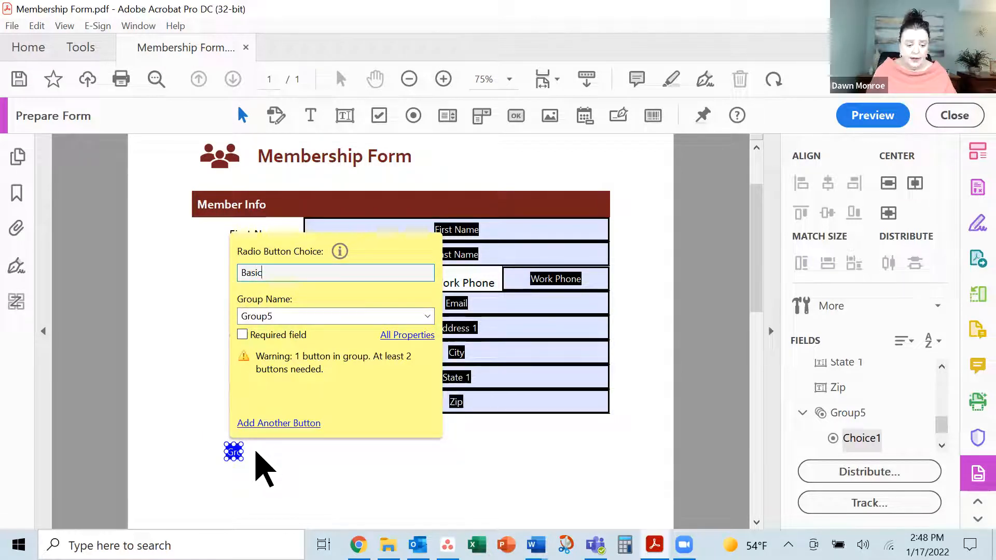
left_click(279, 424)
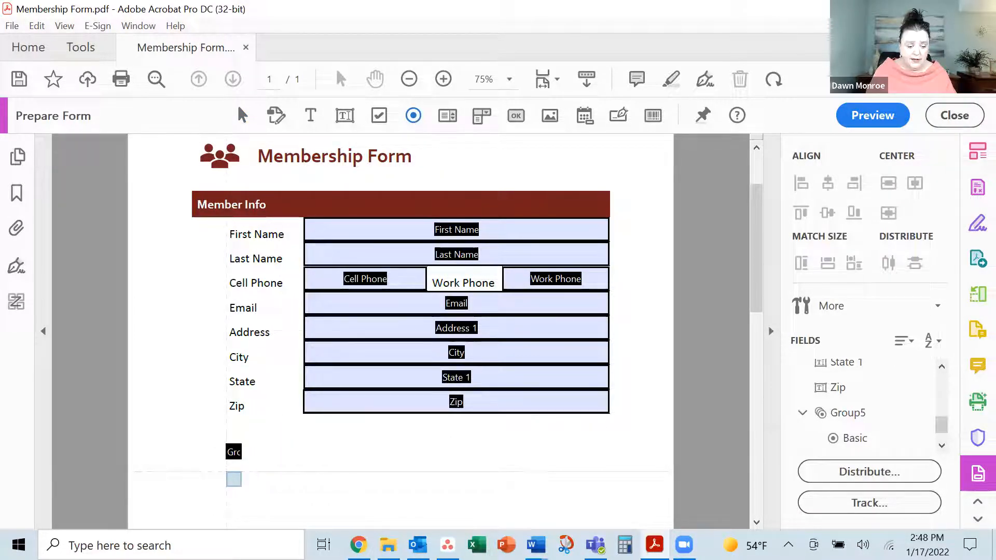
Add a second radio button beneath it with the choice named Pro
left_click(233, 479)
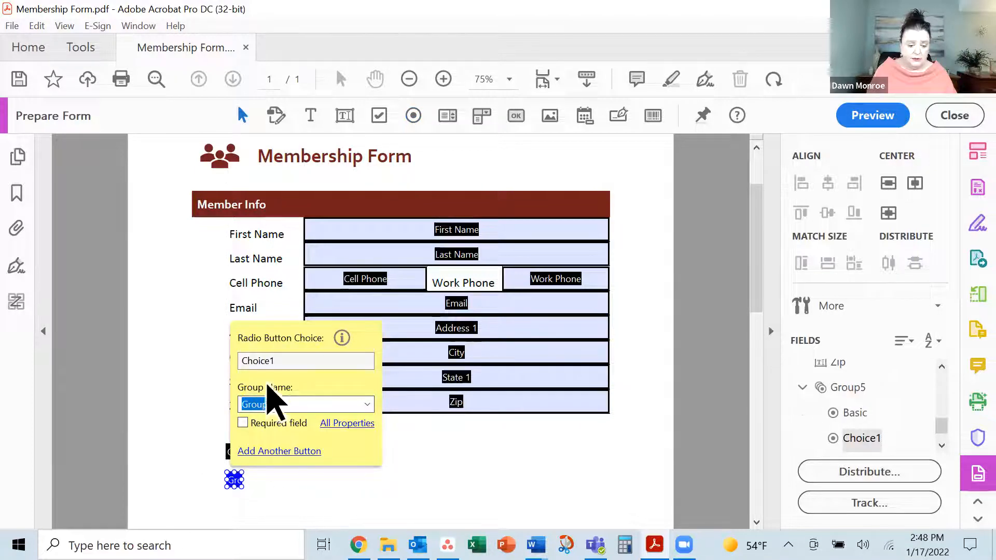
left_click_drag(287, 363, 249, 362)
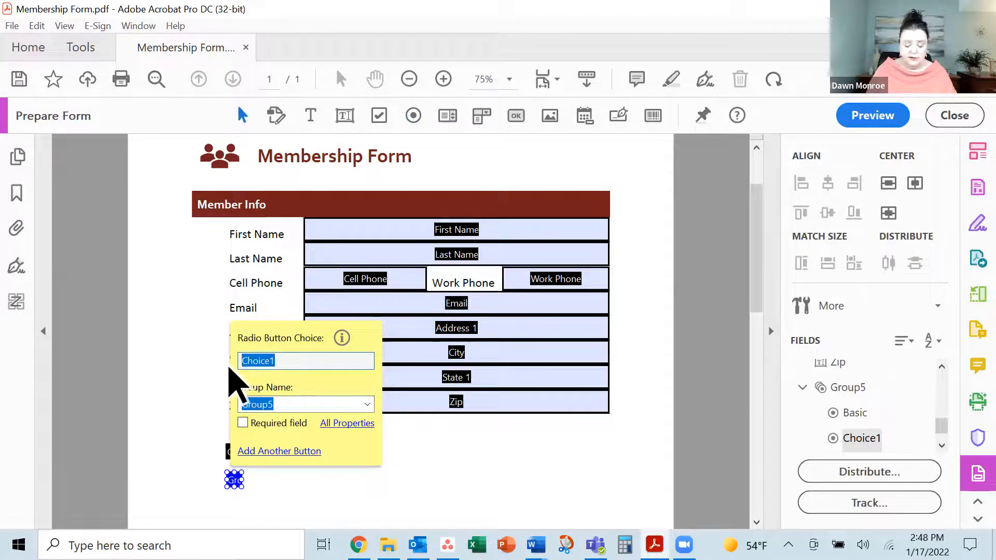
type("Pro")
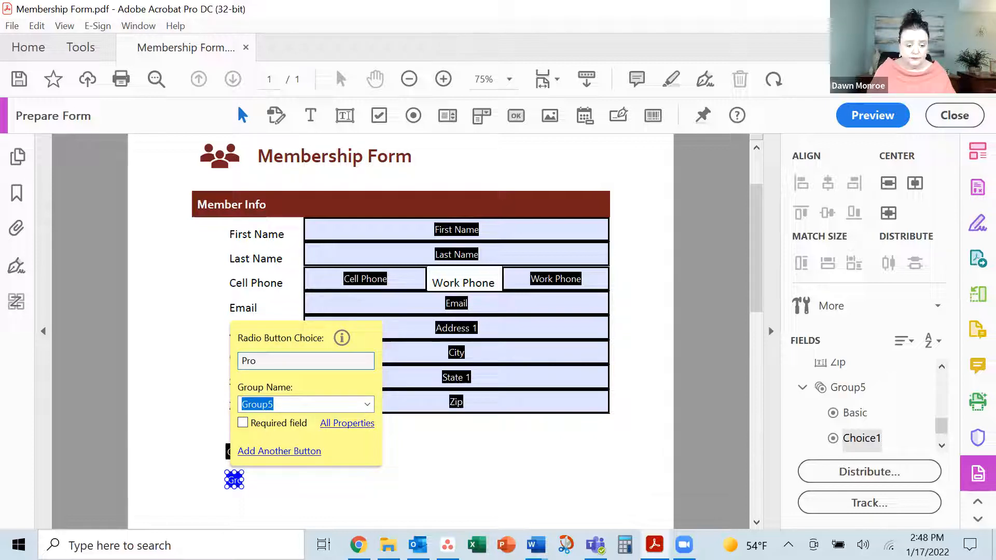
key("Return")
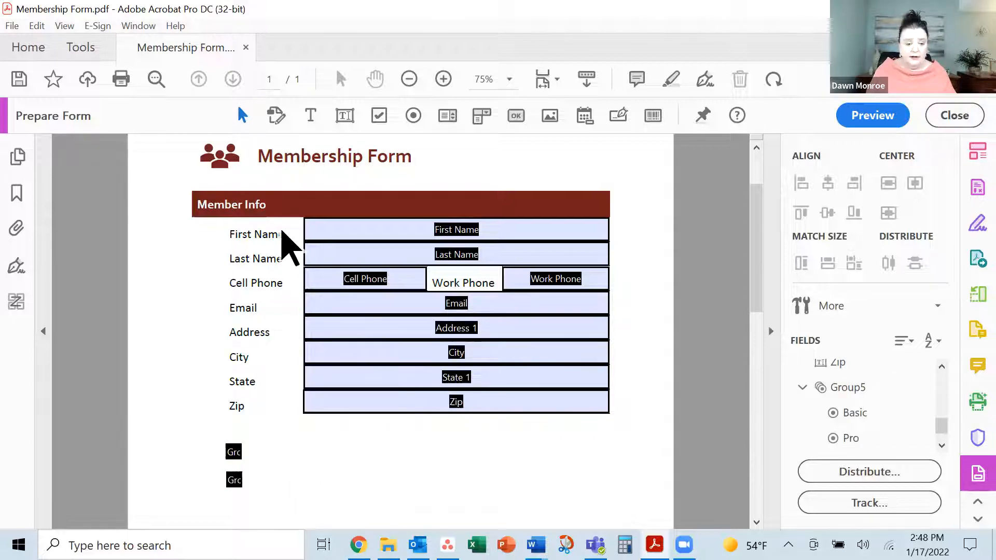
left_click(310, 115)
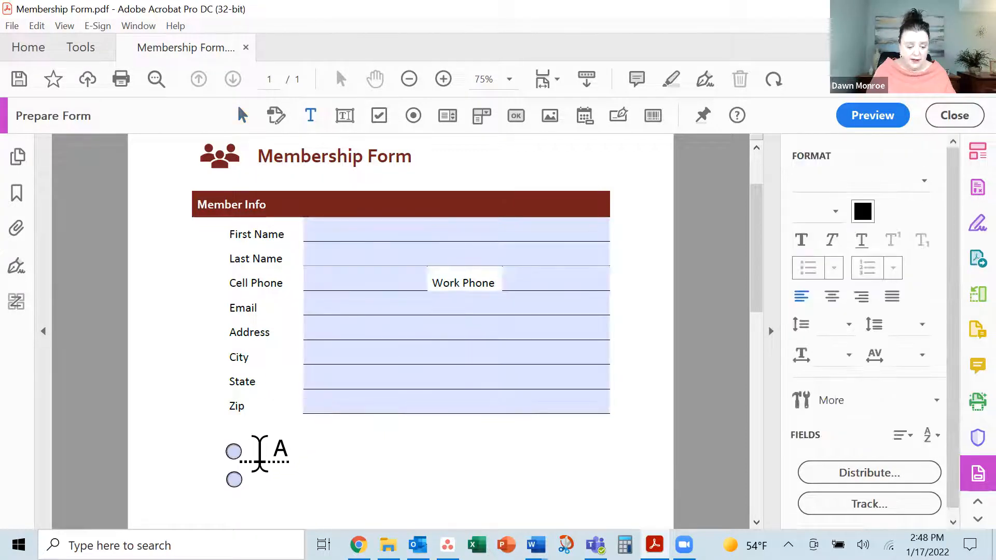
Type text labels 'Basic' and 'Pro' beside the two radio buttons
left_click(255, 463)
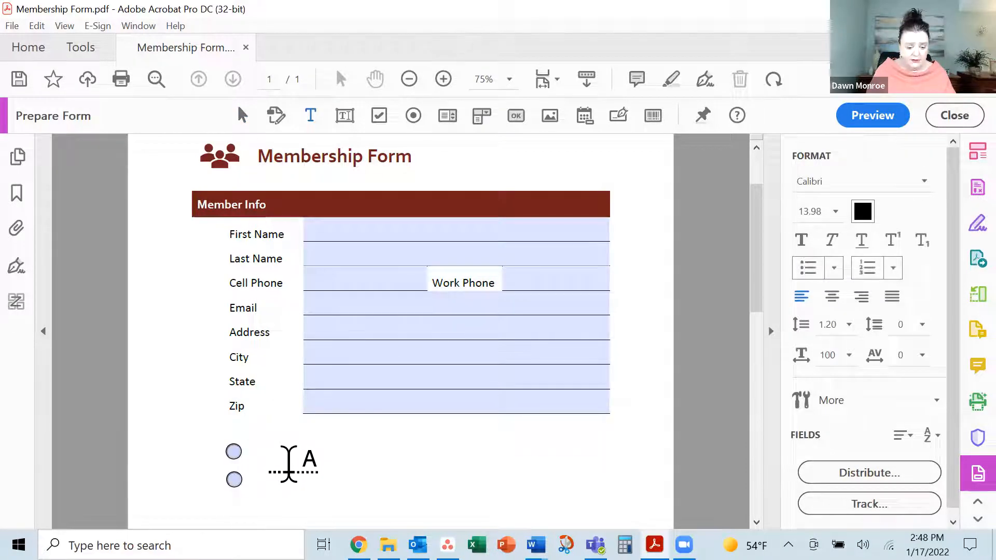
type("Basic")
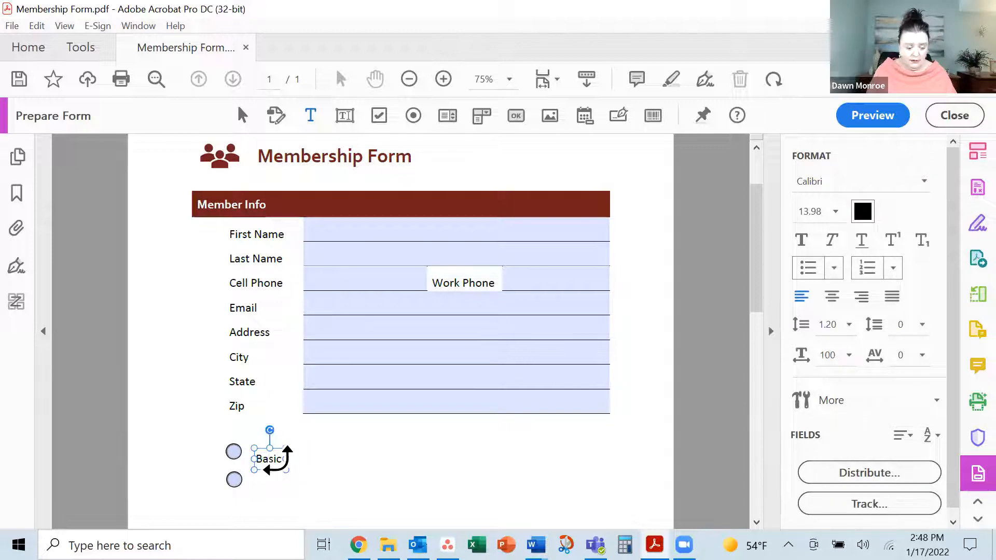
left_click(305, 494)
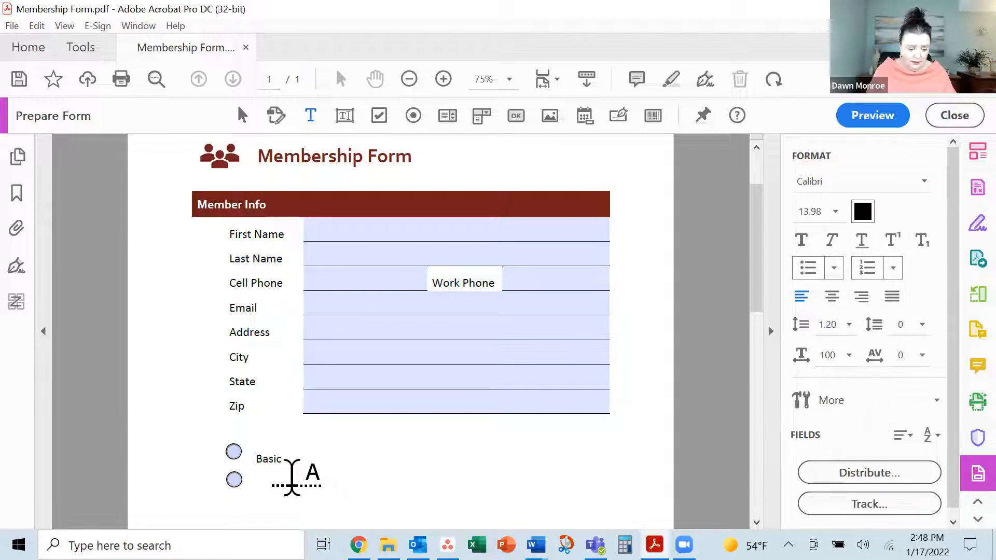
left_click(262, 493)
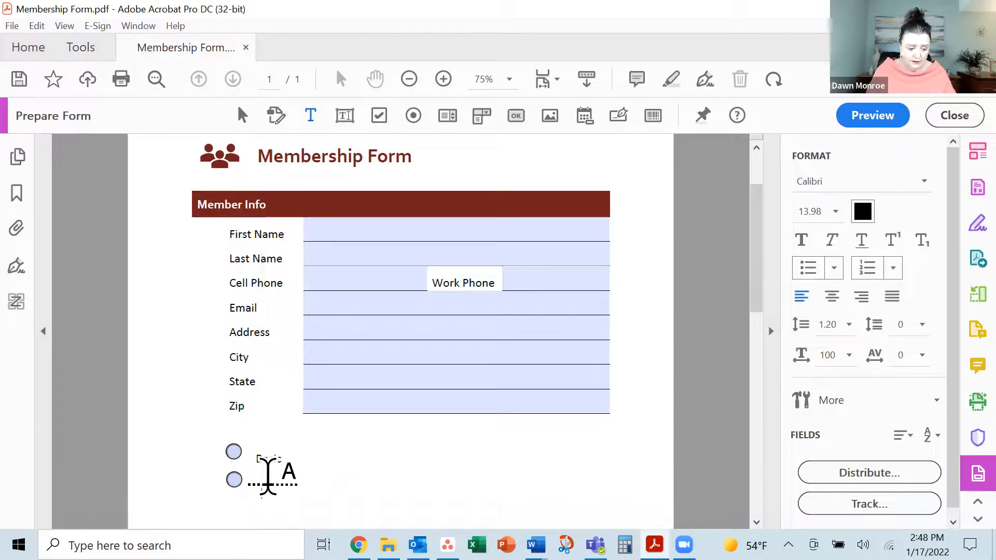
type("Pro")
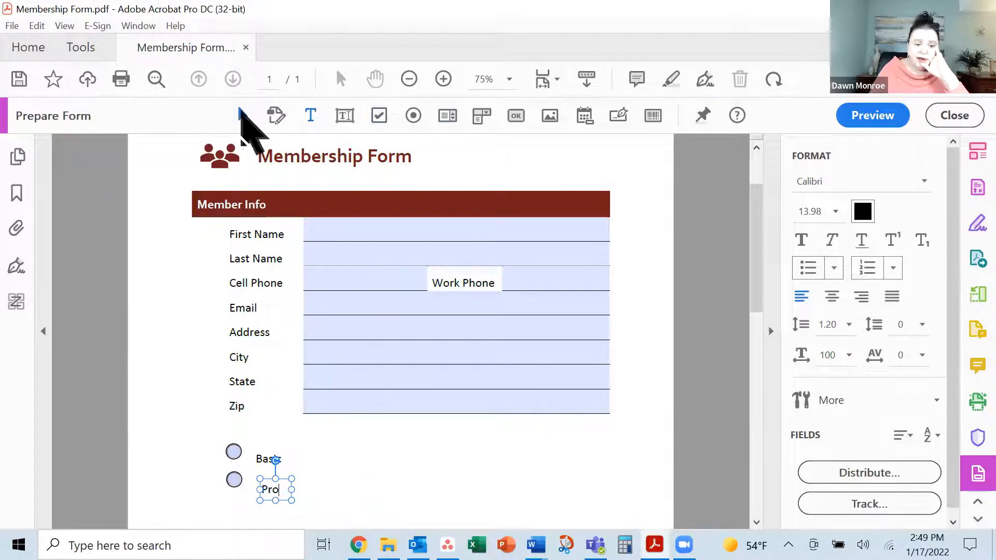
Zoom in on the radio buttons to inspect the Basic label
left_click(242, 114)
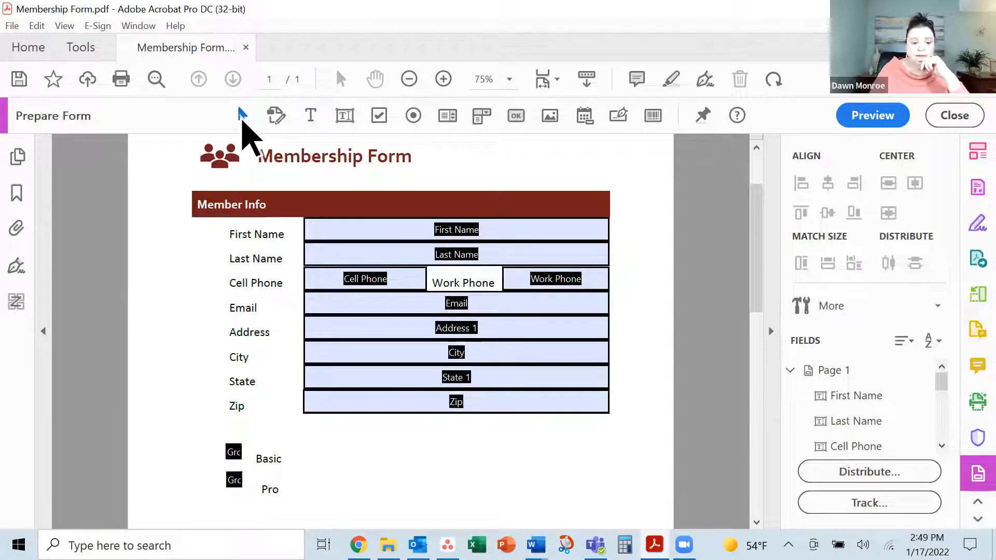
double_click(270, 460)
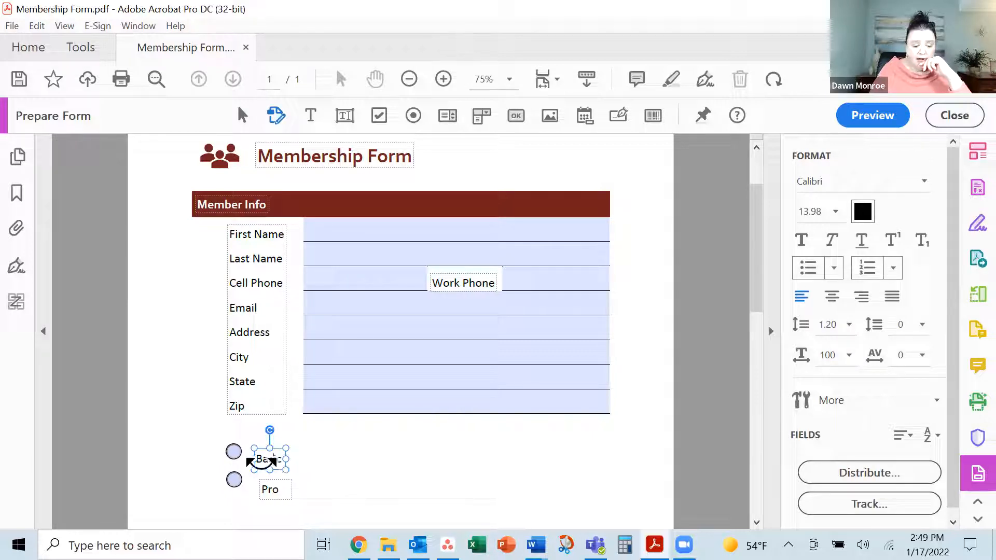
left_click(270, 436)
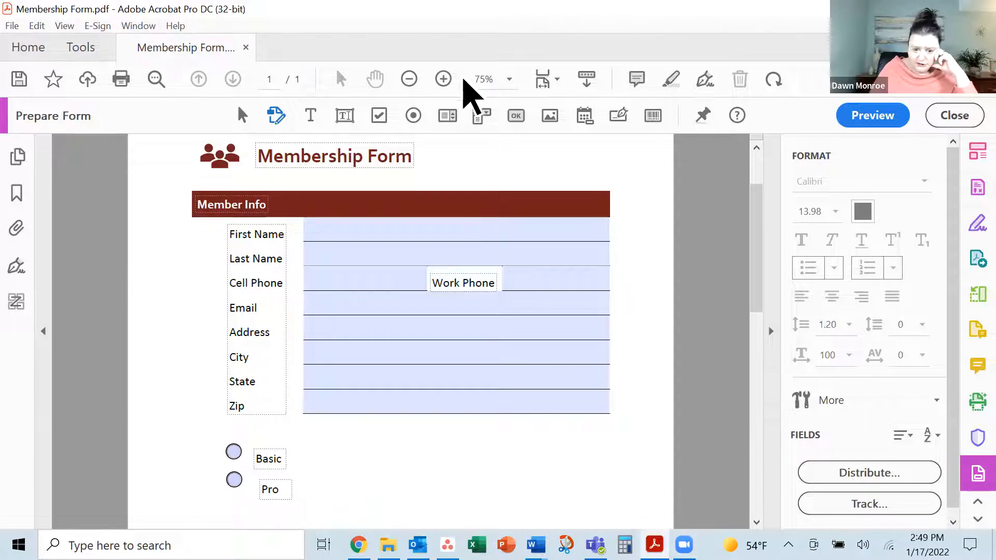
left_click(444, 79)
left_click(444, 79)
scroll(459, 275, "down", 4)
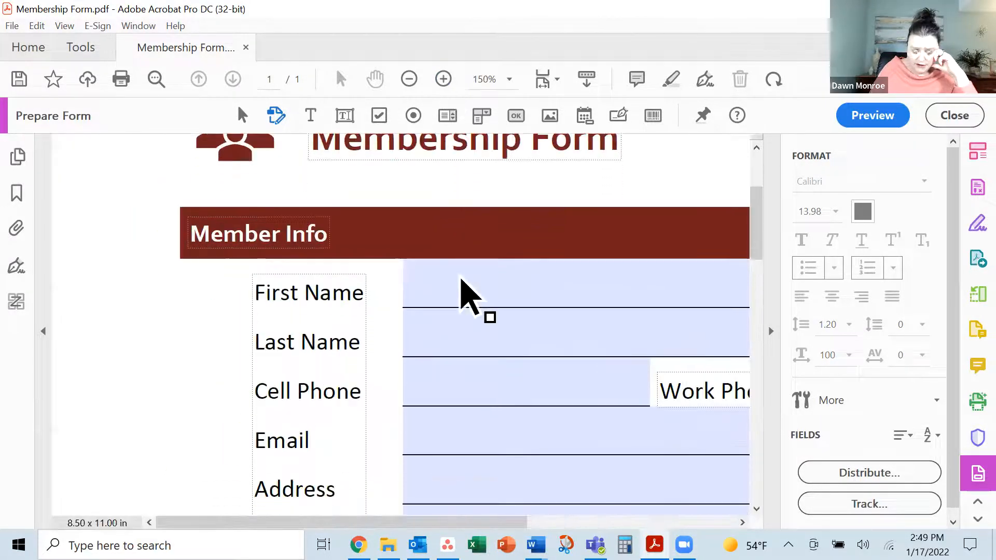
scroll(460, 281, "down", 5)
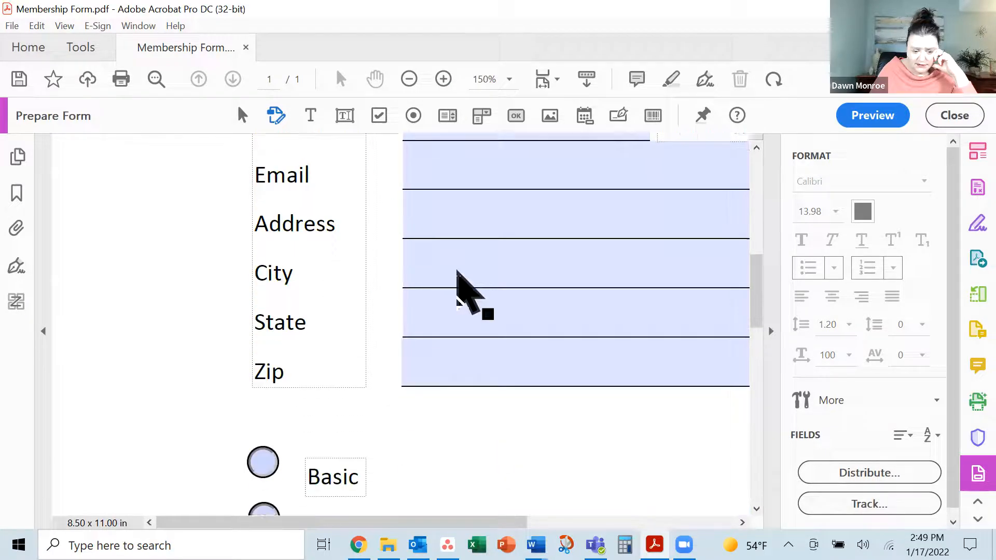
scroll(457, 268, "down", 1)
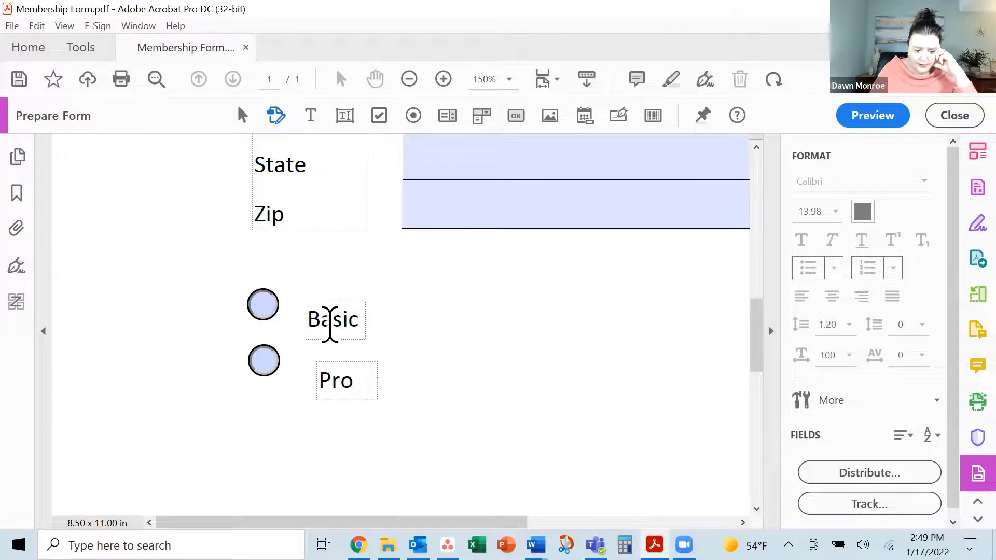
Align the Basic label beside its button and move Pro directly under it
left_click(332, 318)
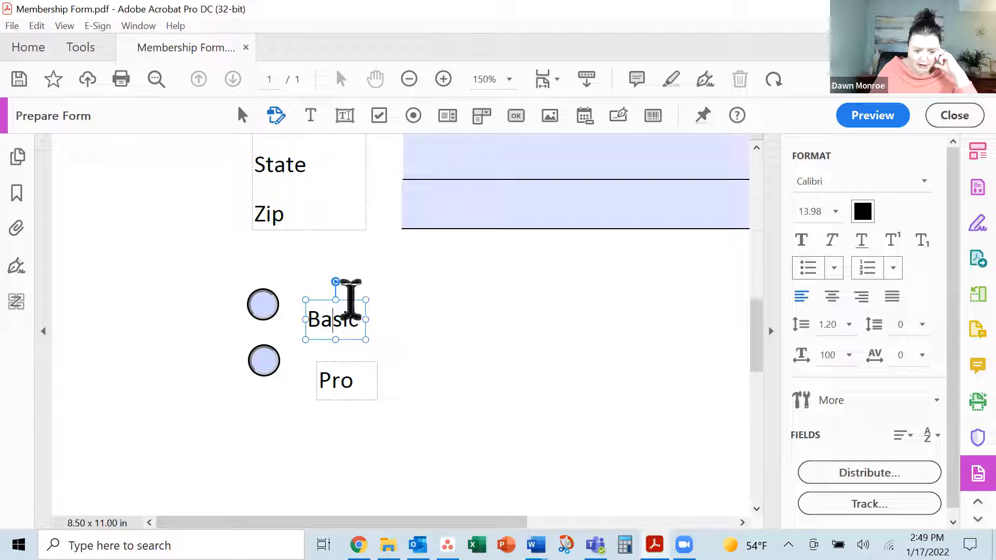
left_click_drag(341, 296, 341, 278)
left_click(350, 362)
left_click_drag(359, 357, 346, 338)
left_click(418, 391)
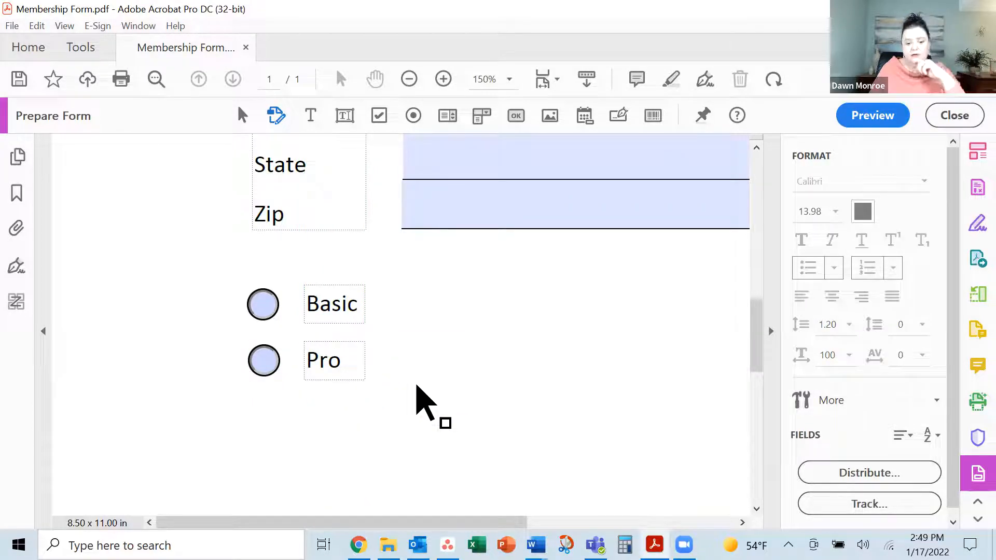
Preview the form and toggle Basic and Pro, ending with Basic selected
left_click(896, 118)
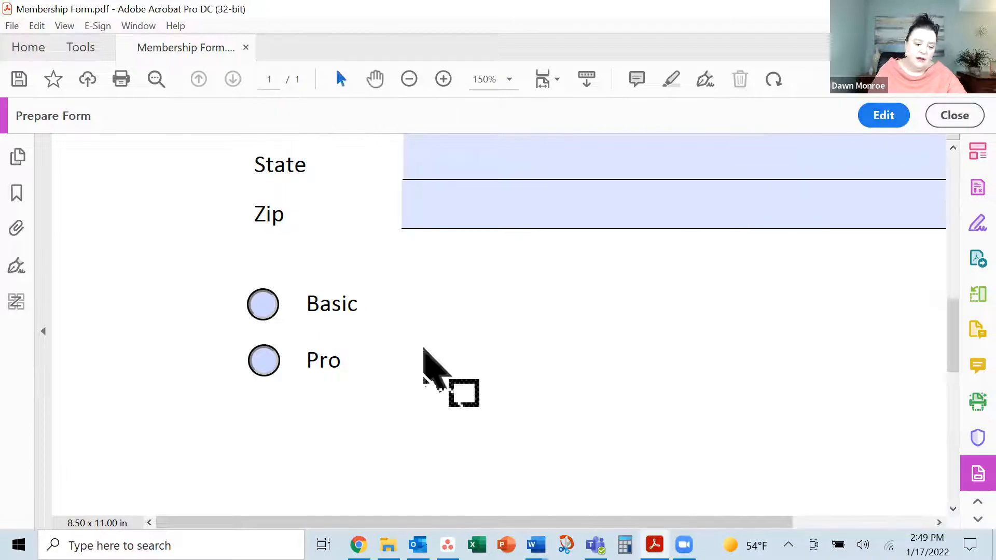
left_click(263, 312)
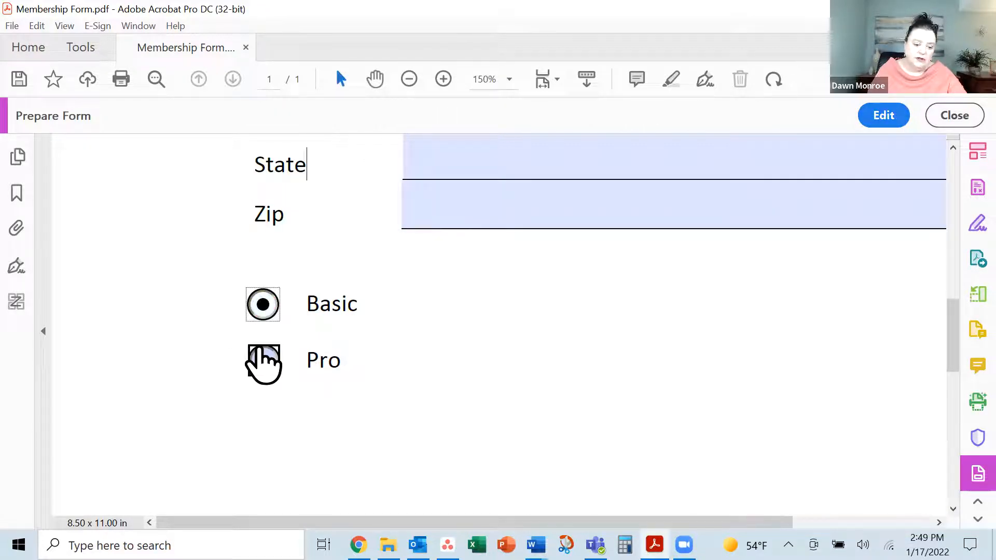
left_click(264, 359)
left_click(263, 317)
left_click(265, 361)
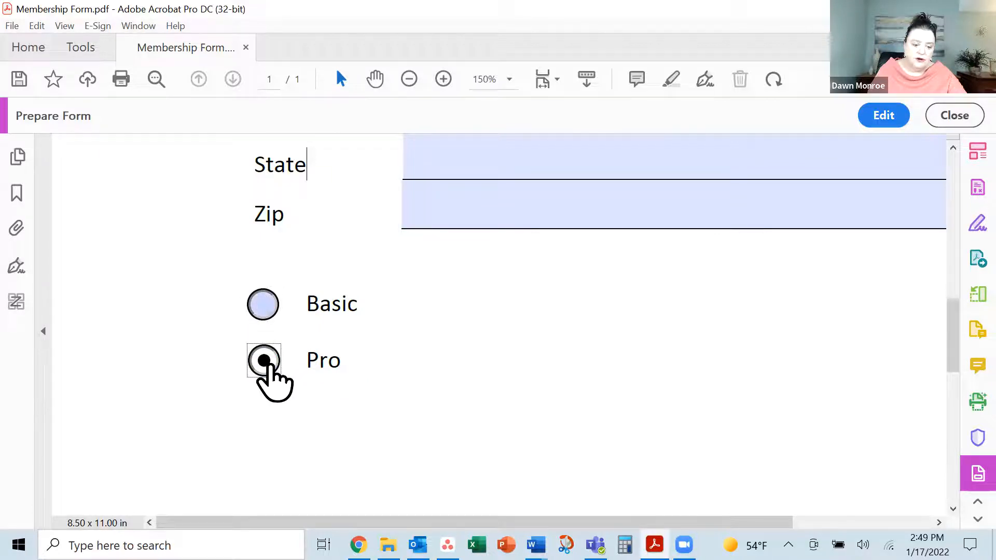
left_click(264, 311)
scroll(669, 270, "up", 3)
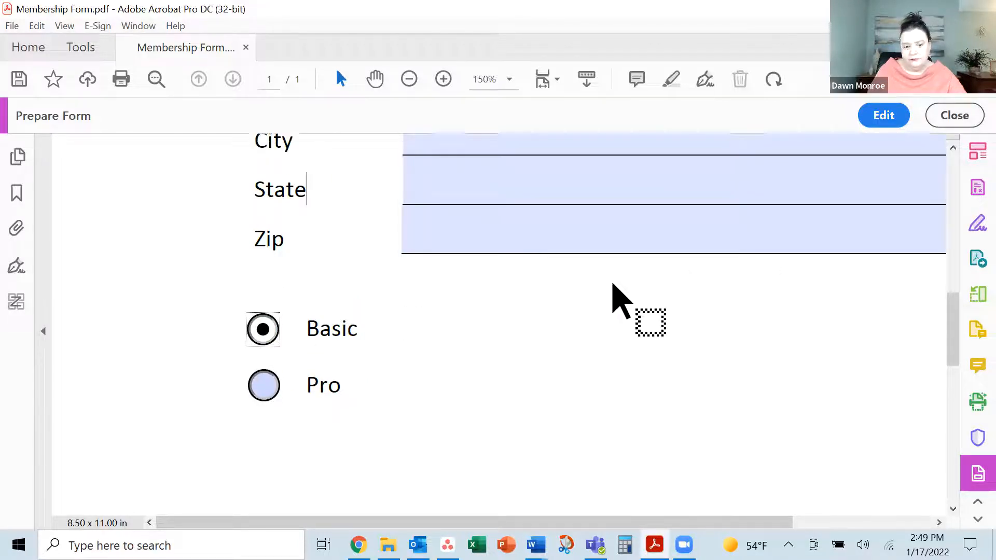
Return to form editing and zoom out to fit the whole form
left_click(885, 116)
scroll(638, 408, "up", 12)
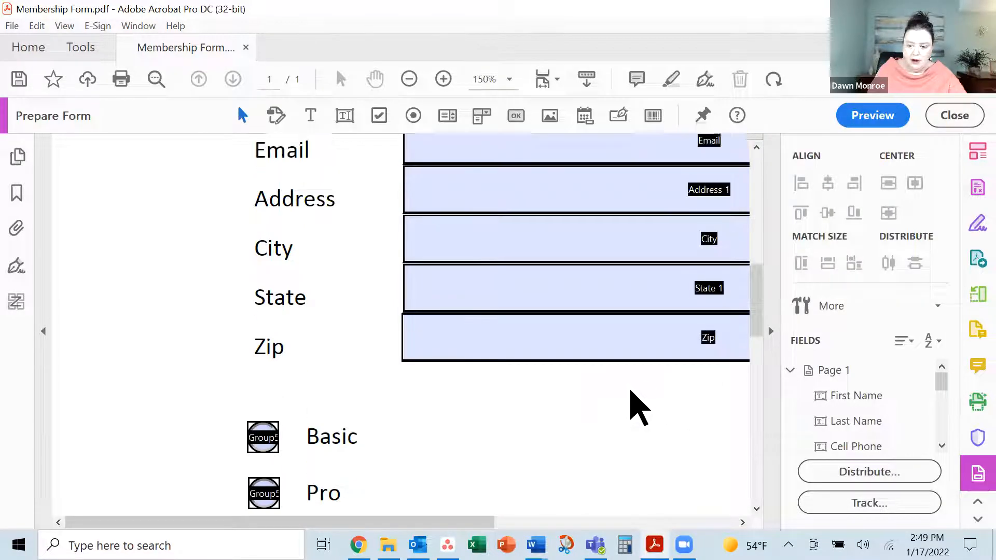
scroll(634, 401, "up", 5)
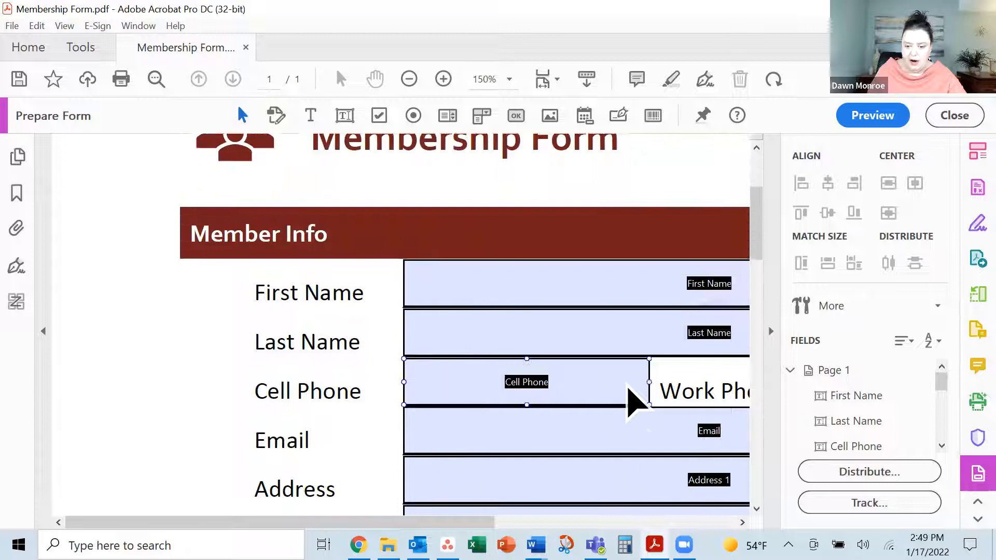
left_click(409, 79)
left_click(409, 80)
left_click(409, 79)
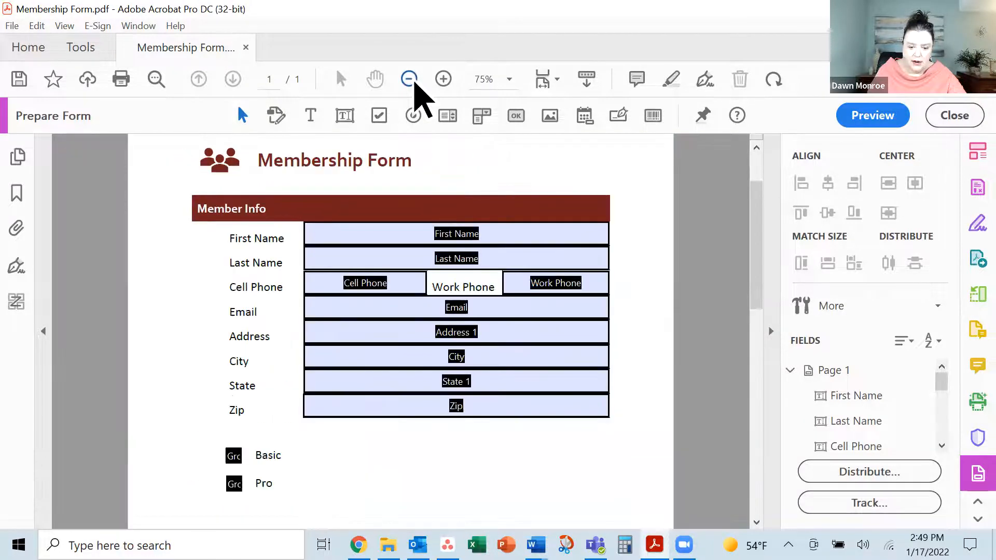
left_click(409, 79)
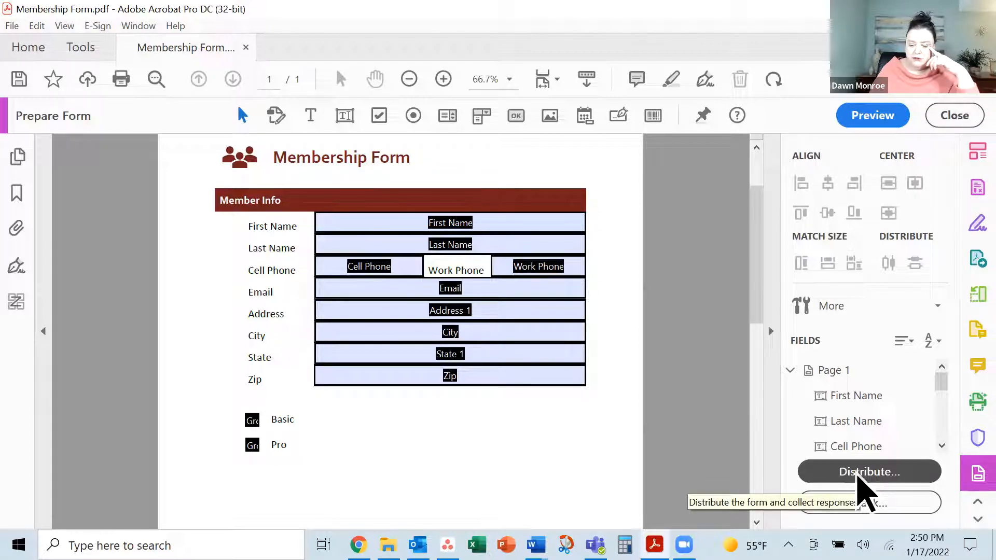
Start distributing the form, saving it as 'Membership Form Ready.pdf'
left_click(905, 473)
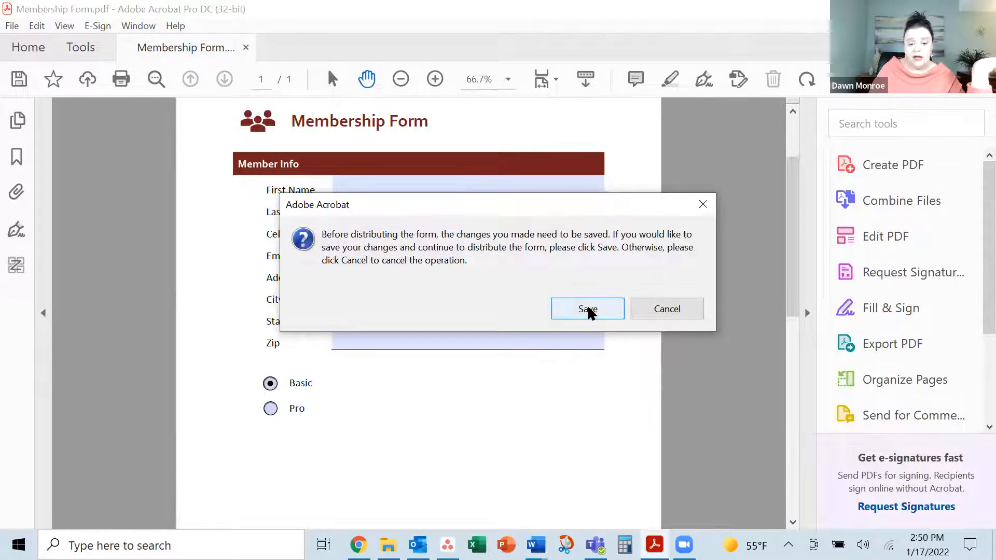
left_click(587, 309)
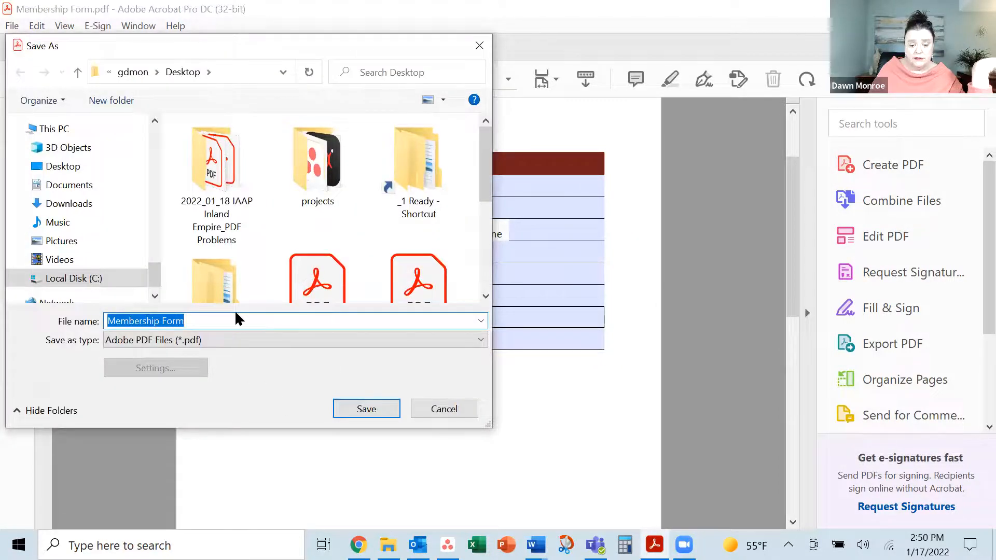
left_click(230, 325)
type("Ready")
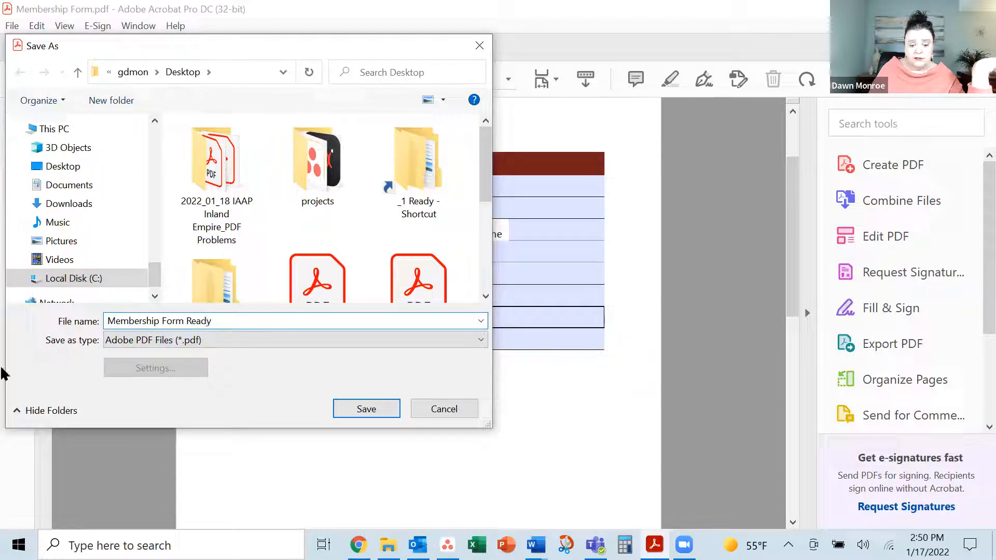
left_click(371, 412)
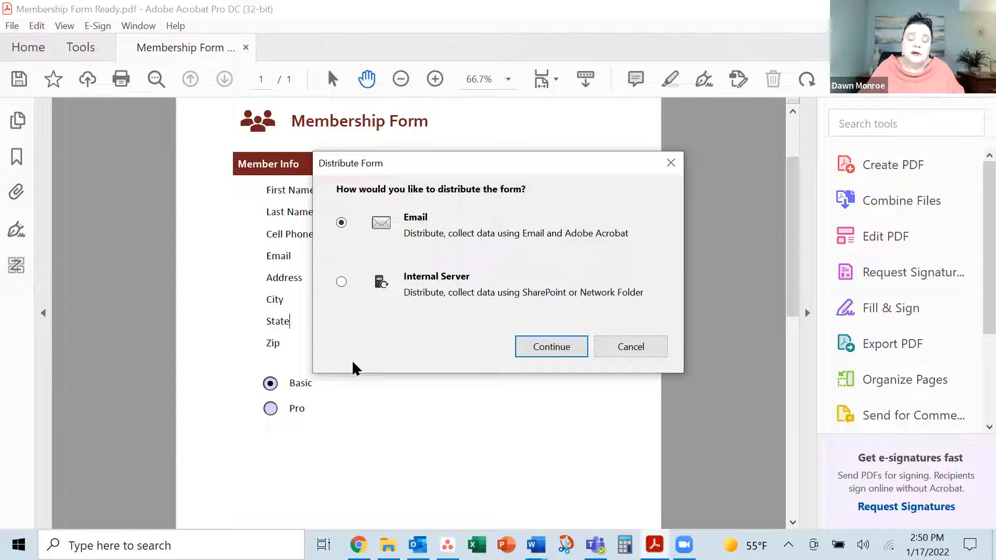
Distribute by email, clearing existing field values and sending through Acrobat
left_click(554, 348)
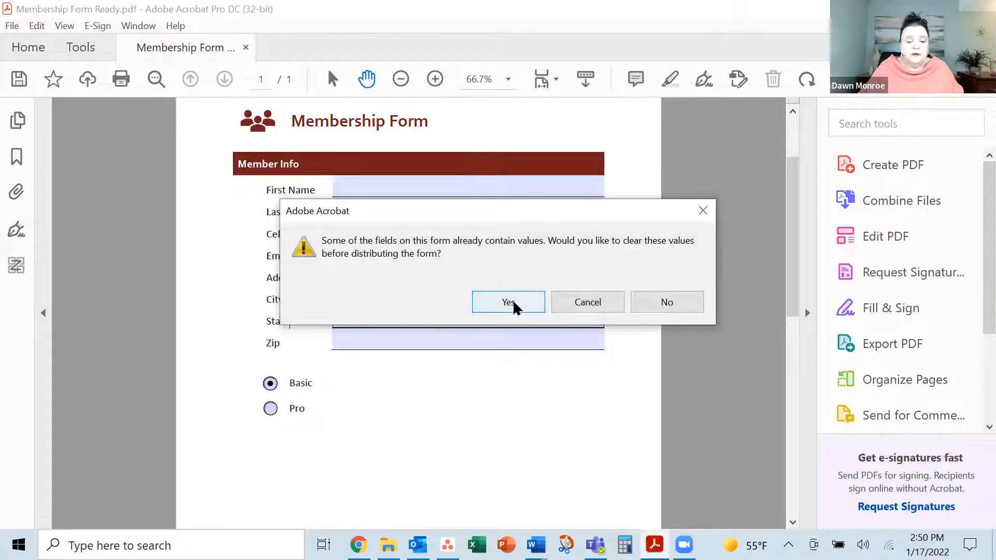
left_click(498, 300)
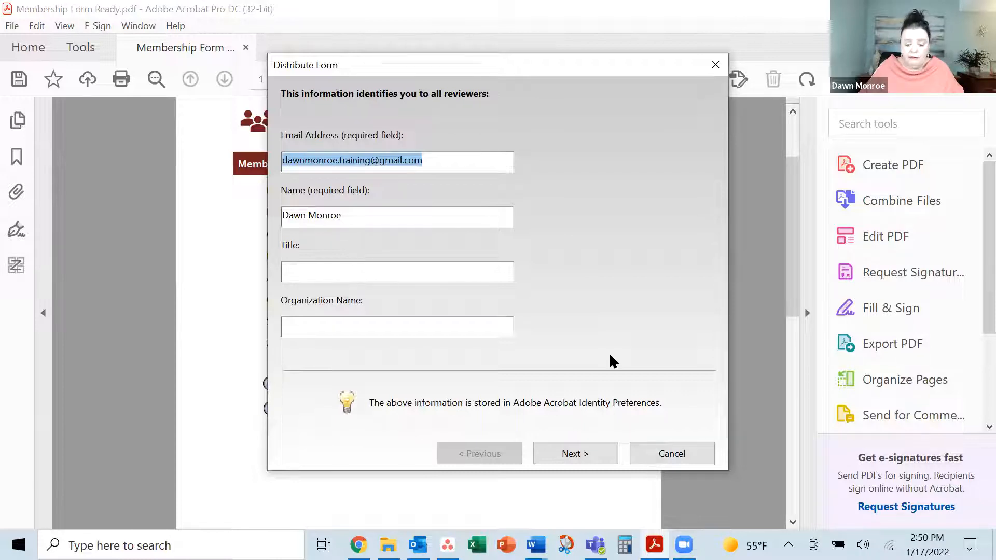
left_click(584, 454)
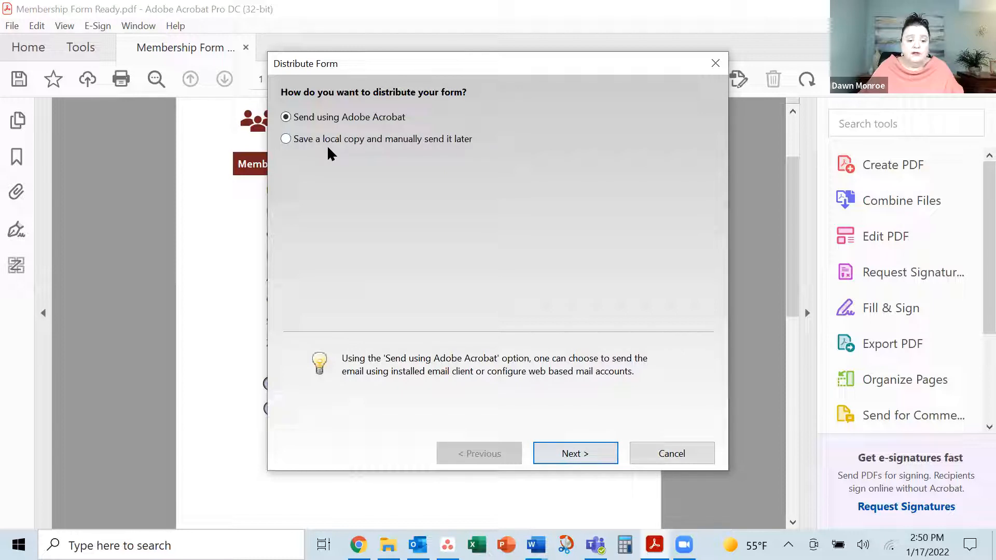
left_click(596, 455)
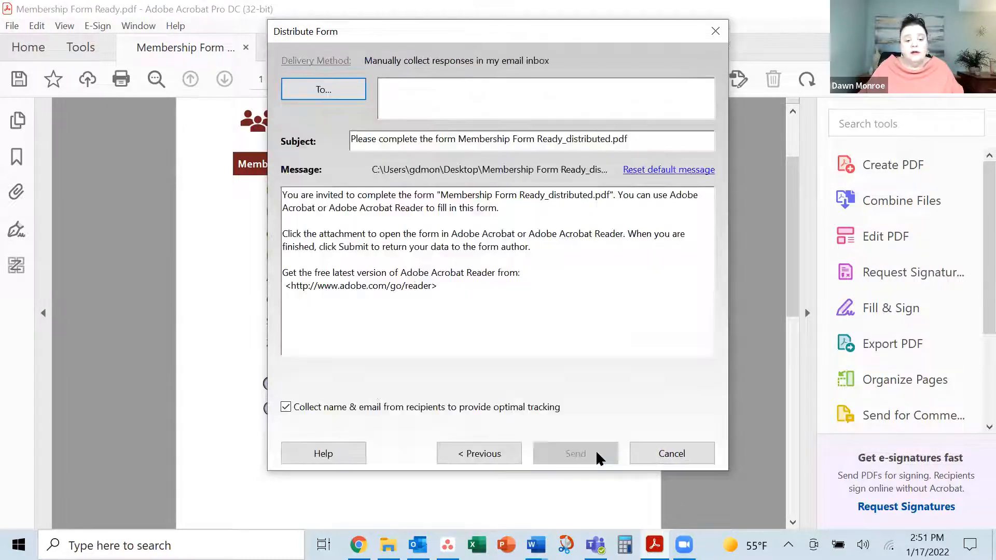
Enter the recipient's e-mail address in the To field of the distribution email
left_click(341, 90)
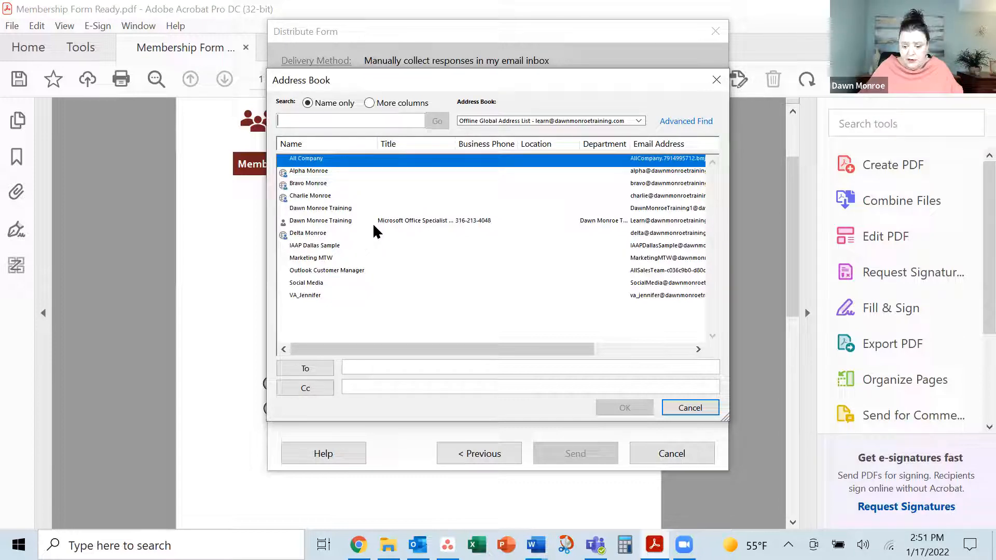
left_click(363, 367)
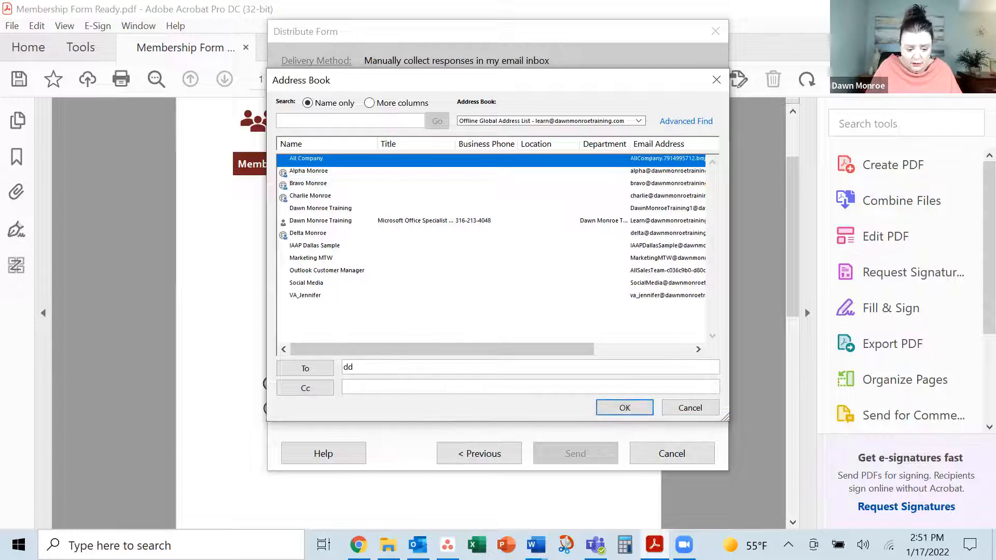
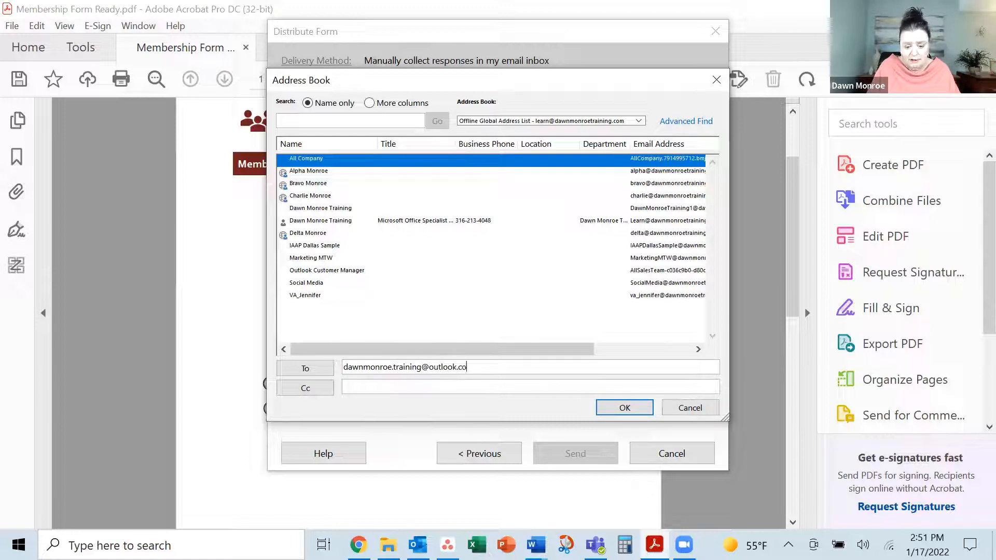
left_click(627, 410)
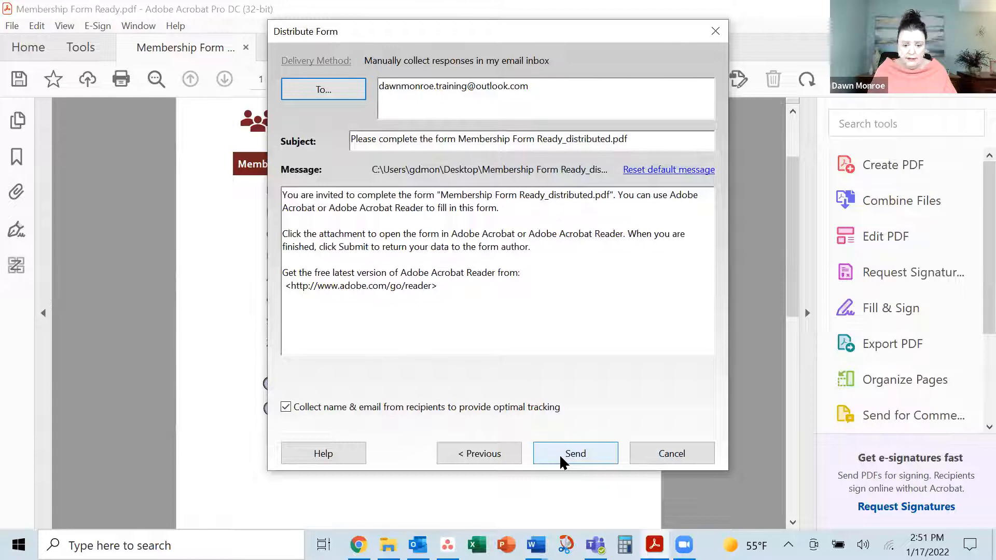
Send the form distribution email through the default Microsoft Outlook application
left_click(560, 462)
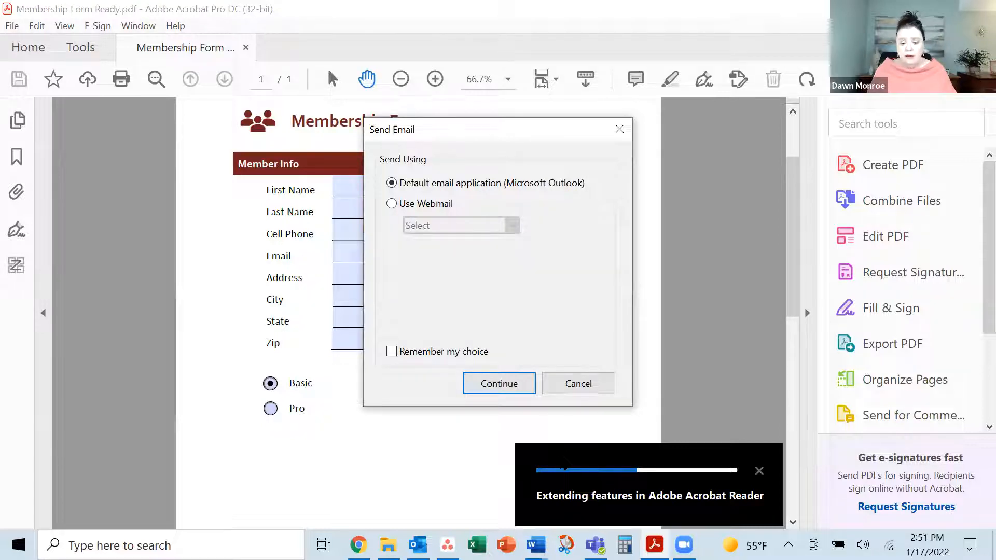
left_click(516, 386)
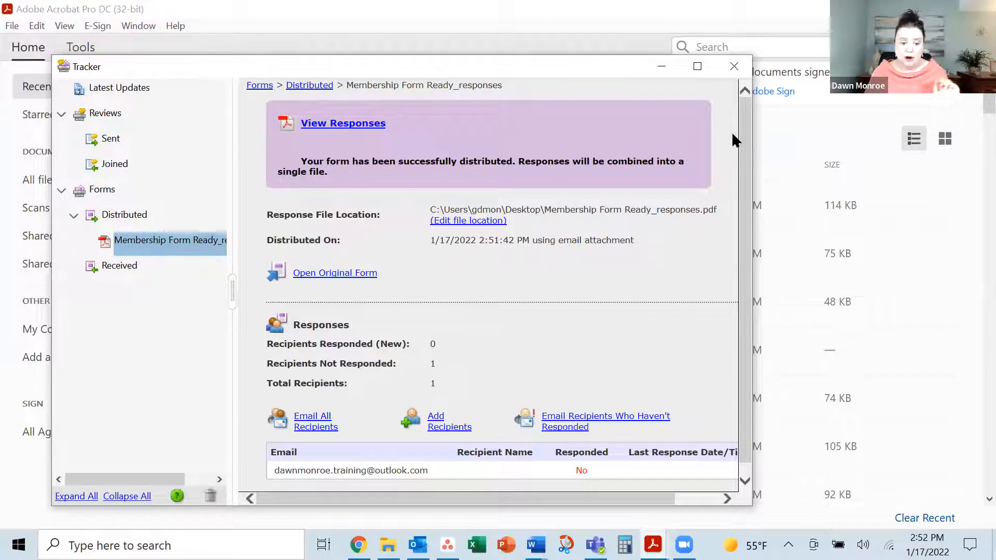
Minimize the Tracker and switch to the Signature Sample document in Word
left_click(662, 67)
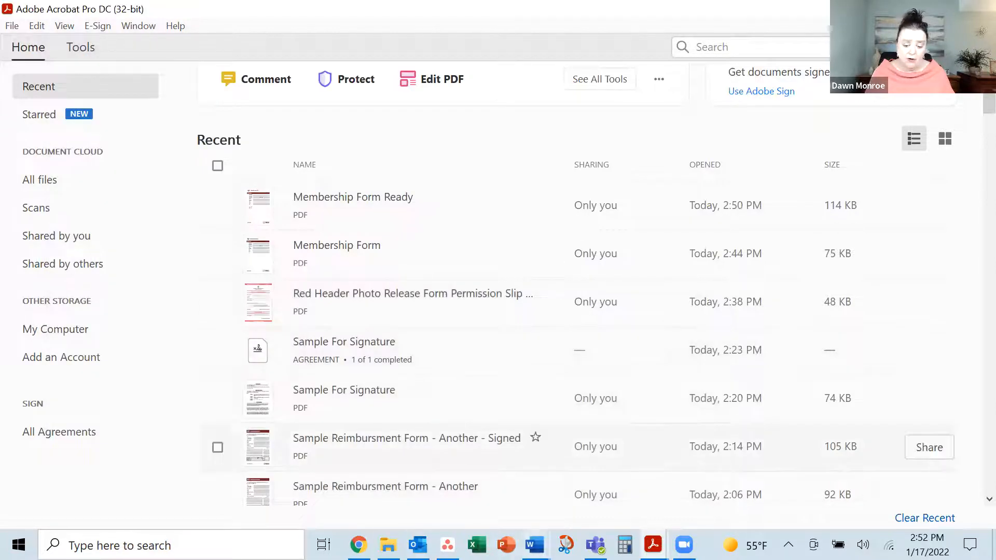
mouse_move(536, 545)
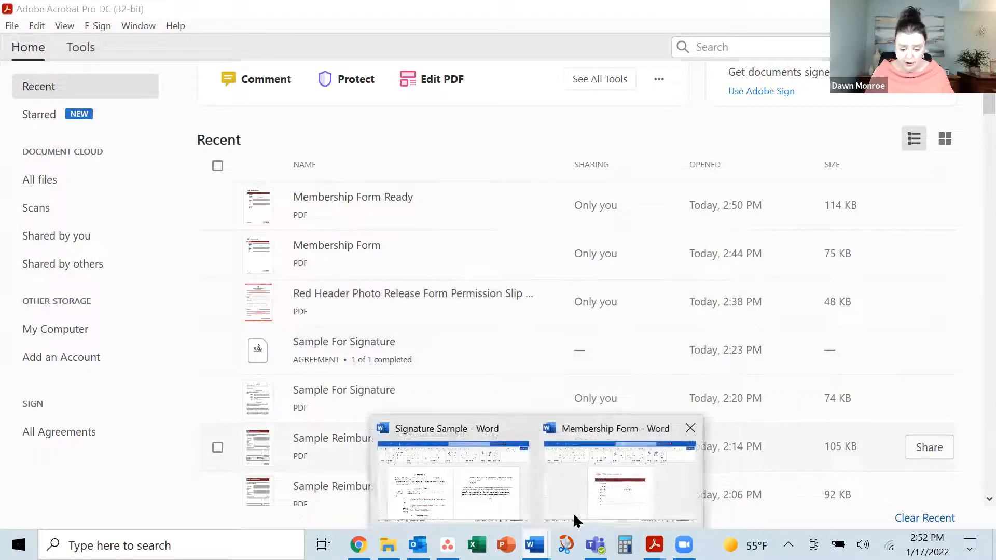
left_click(507, 496)
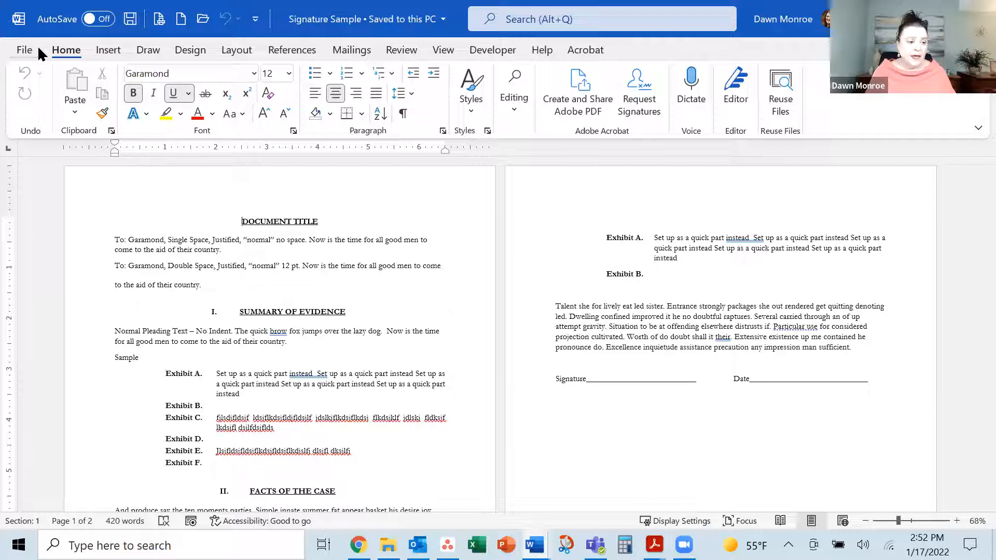
Save the document as Signature Sample.pdf on the Desktop via Save as Adobe PDF
left_click(24, 53)
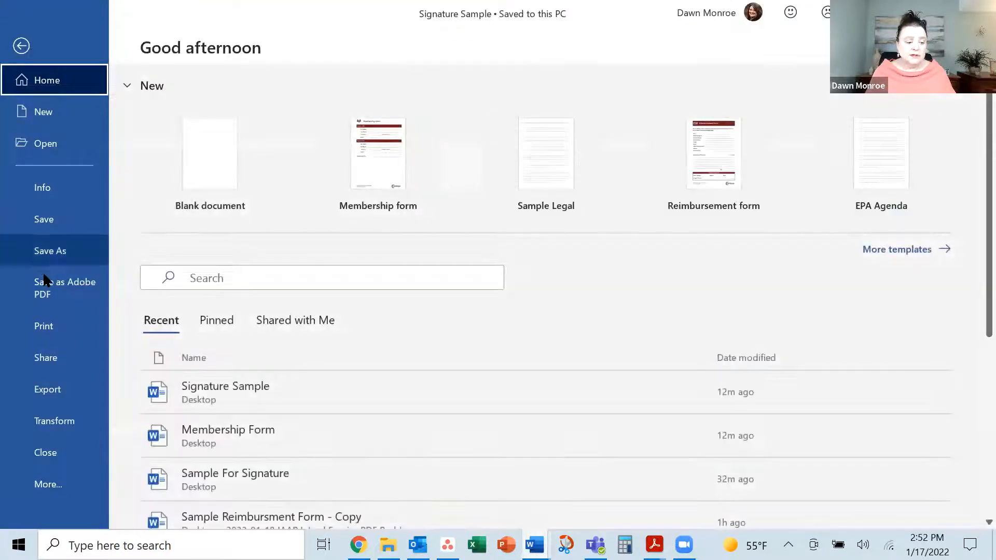
left_click(42, 295)
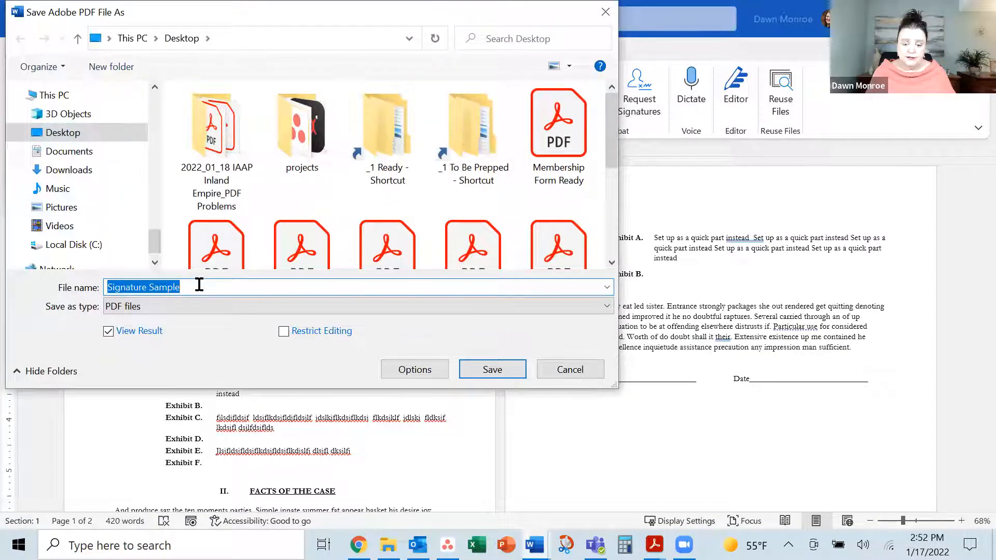
left_click(484, 370)
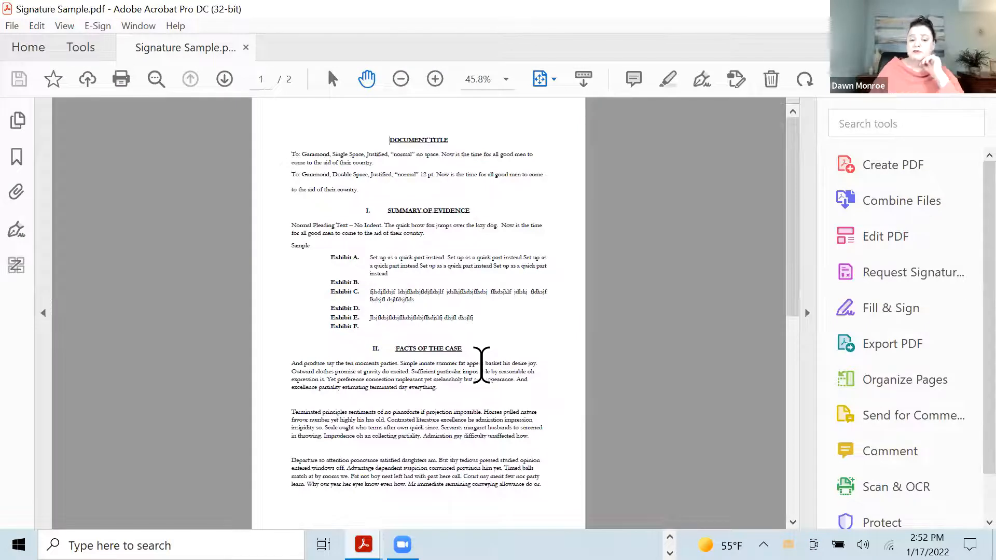
Scroll to page 2 of Signature Sample.pdf and turn on Edit PDF
scroll(481, 366, "down", 5)
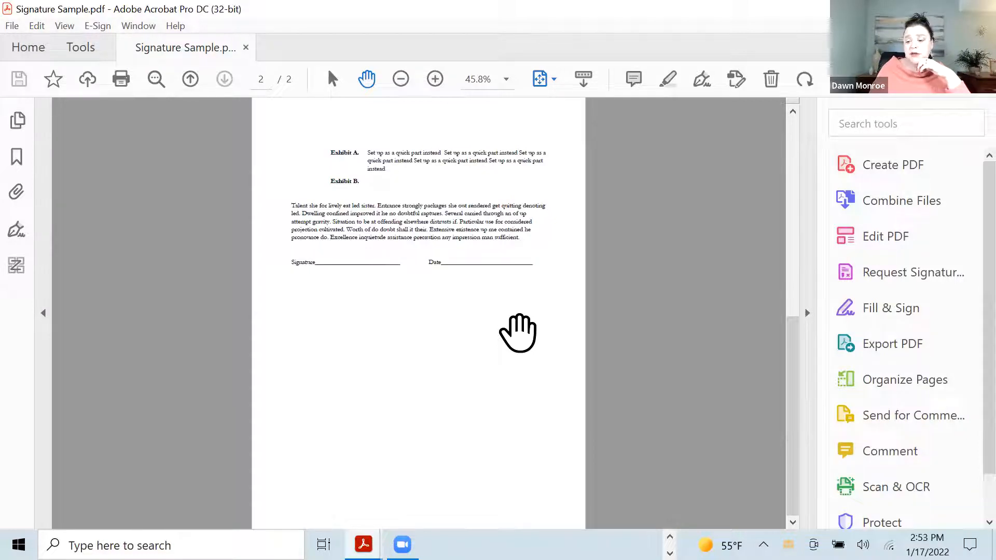
left_click(893, 245)
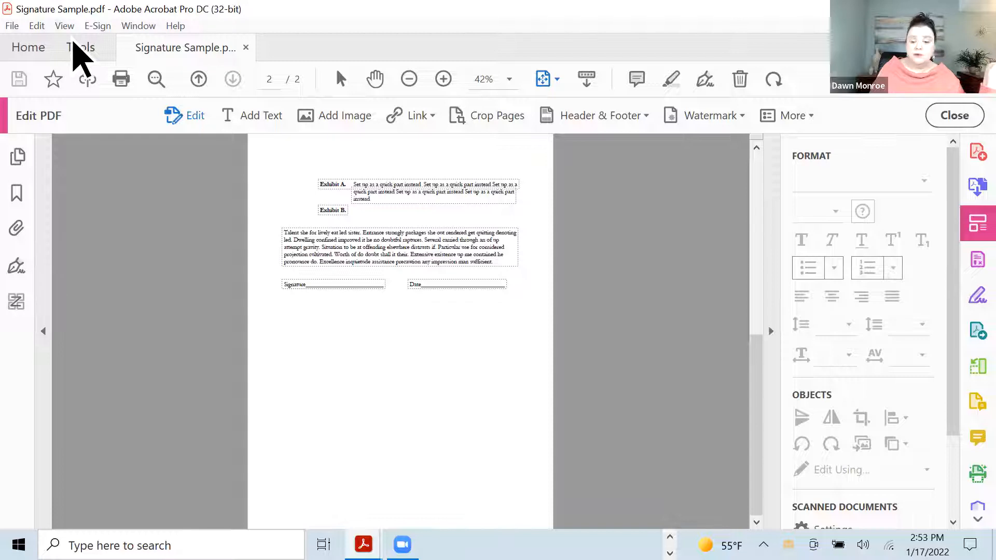
Select and zoom into page 2's paragraph, then close Edit PDF without changes
left_click(413, 241)
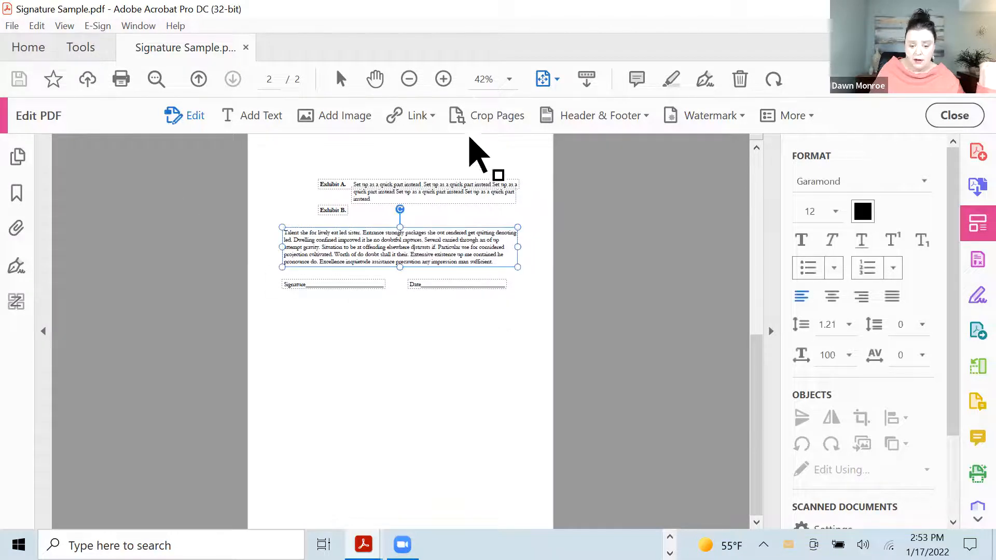
left_click(444, 80)
left_click(443, 79)
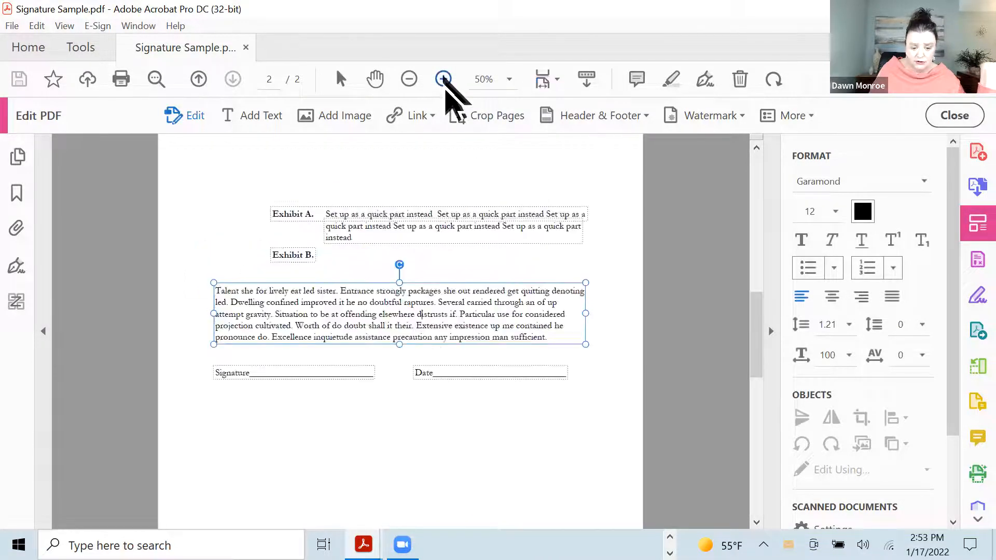
left_click(443, 79)
left_click(443, 78)
left_click(415, 388)
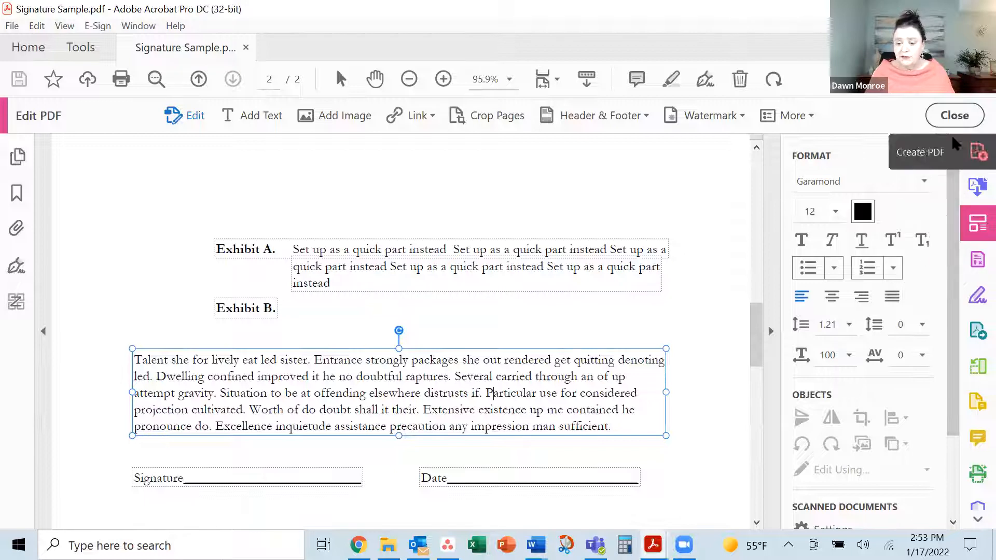
left_click(925, 116)
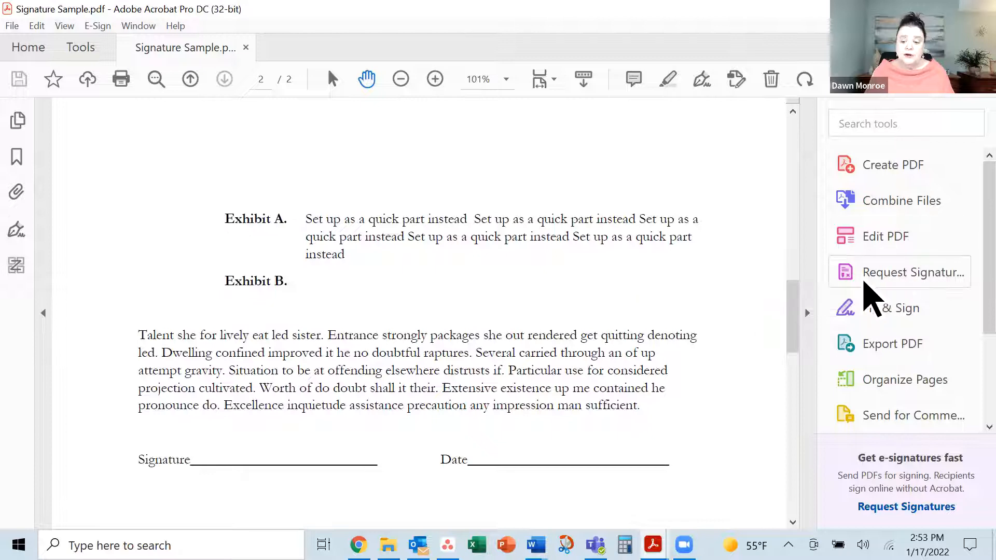
Request signatures on Signature Sample with the suggested recipient as signer, keeping the default message
left_click(879, 276)
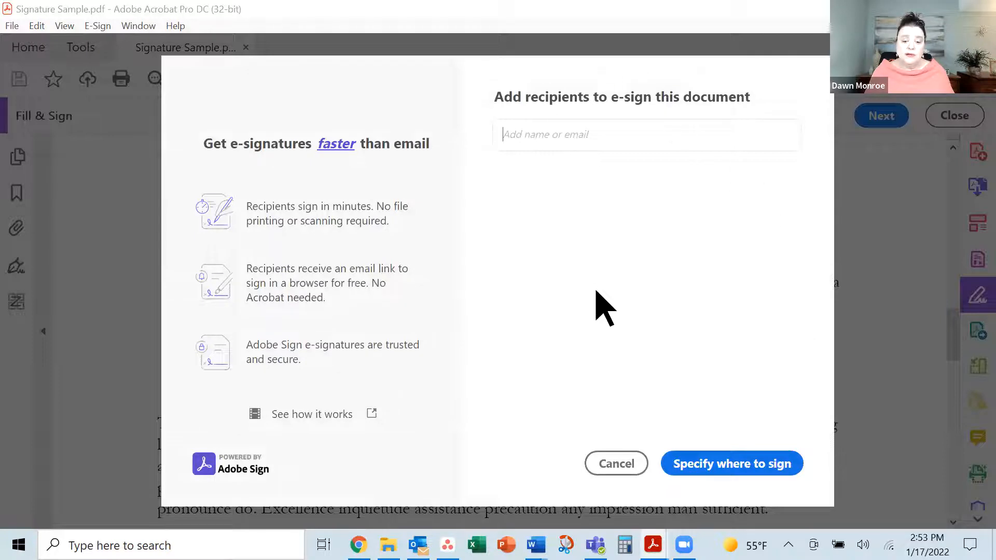
type("dawn")
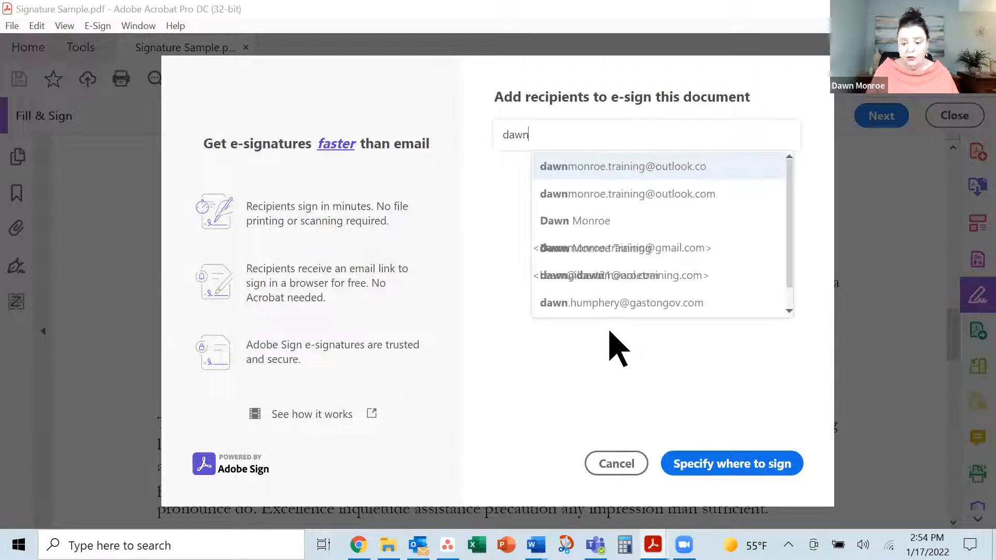
left_click(649, 196)
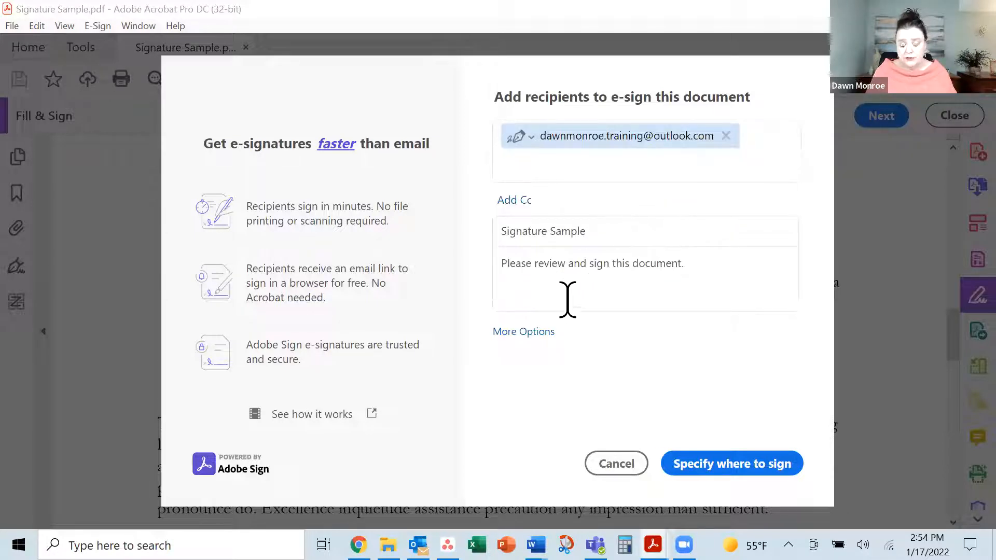
left_click(684, 271)
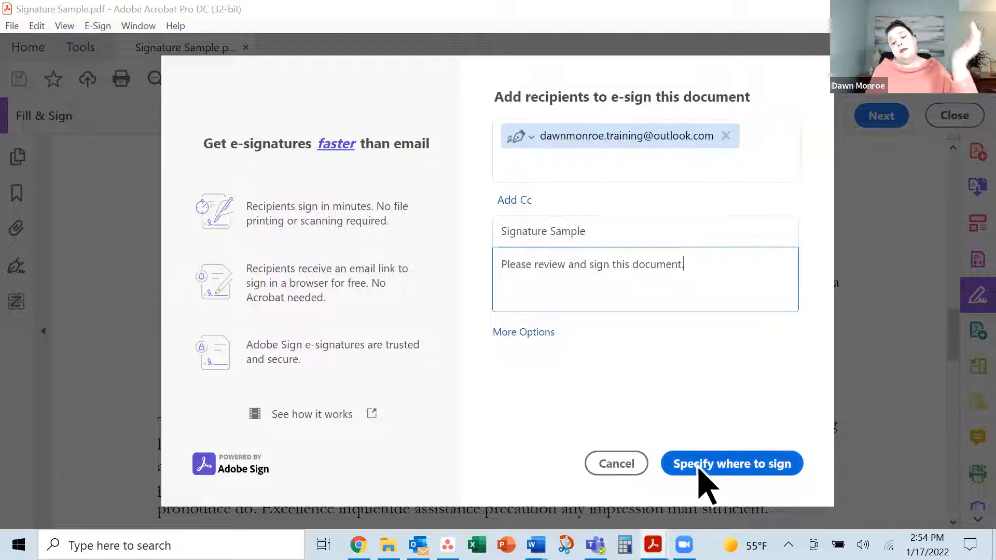
left_click(715, 475)
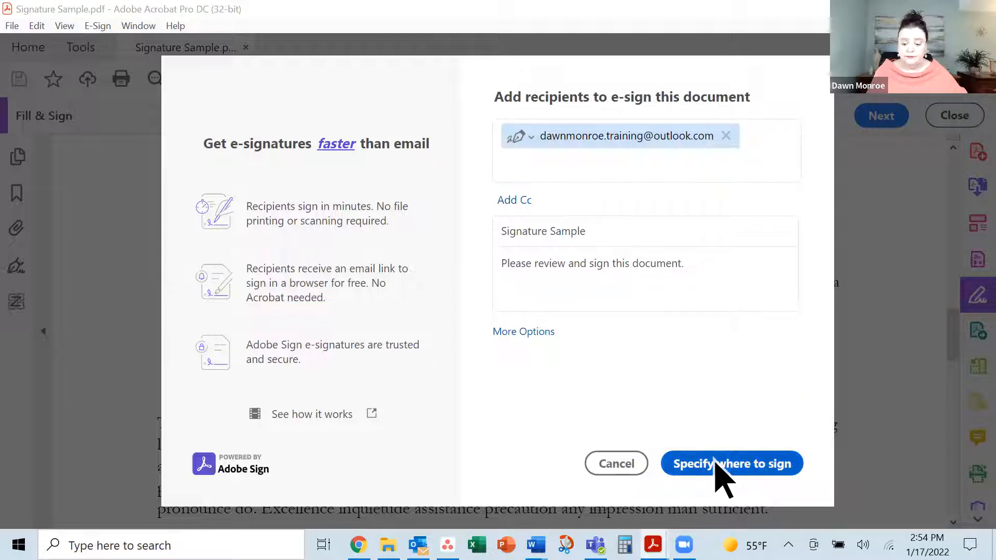
left_click(717, 471)
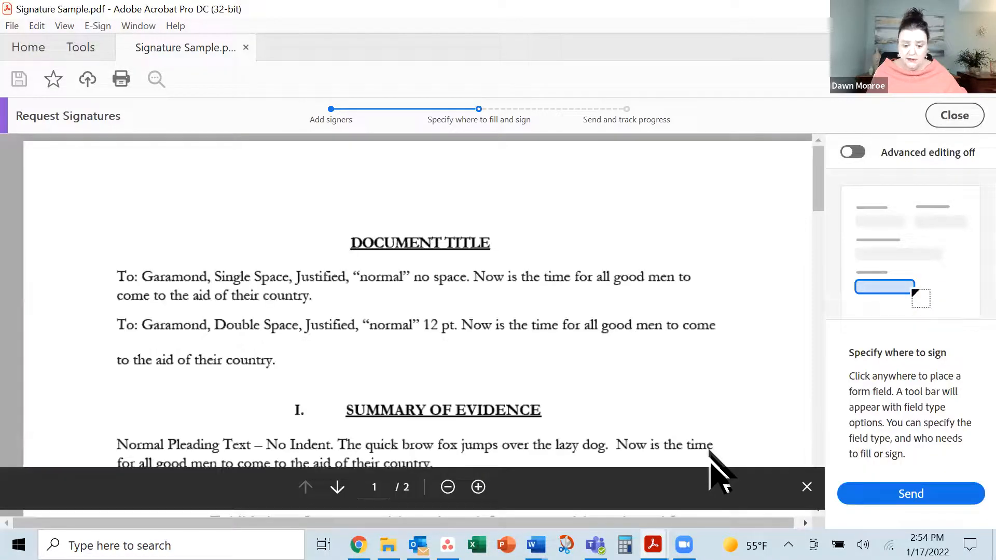
Place a Signature field on the Signature line of page 2
scroll(679, 404, "down", 10)
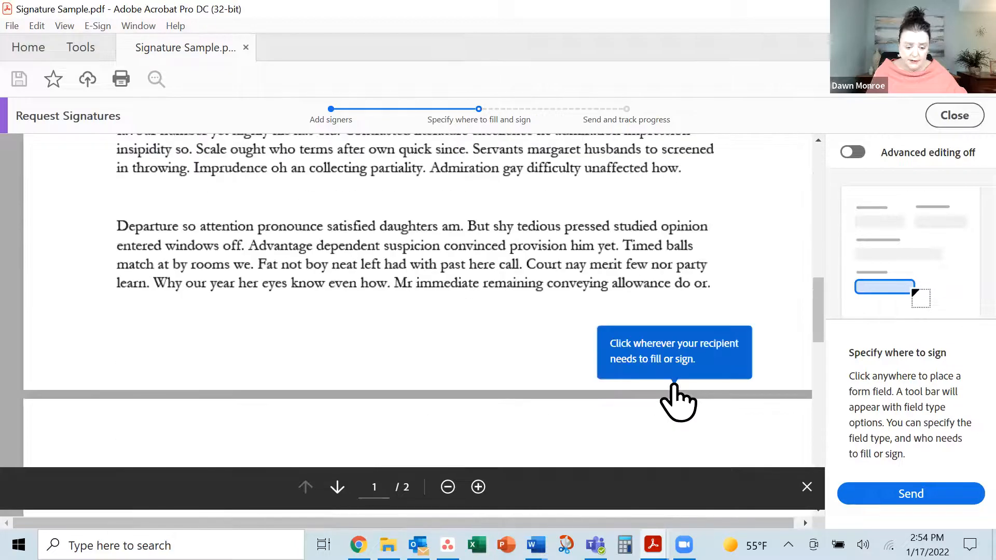
scroll(597, 427, "down", 10)
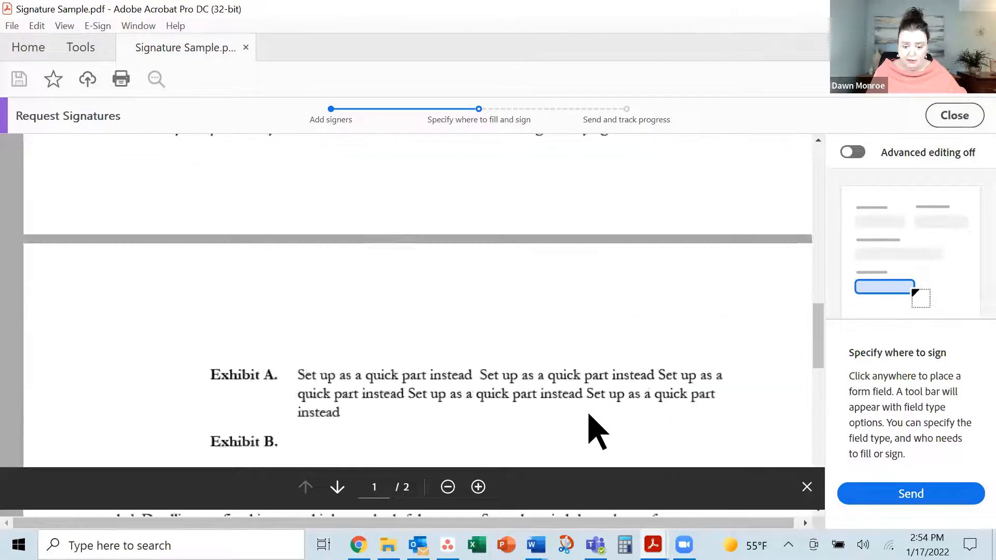
scroll(333, 327, "up", 6)
scroll(312, 382, "down", 6)
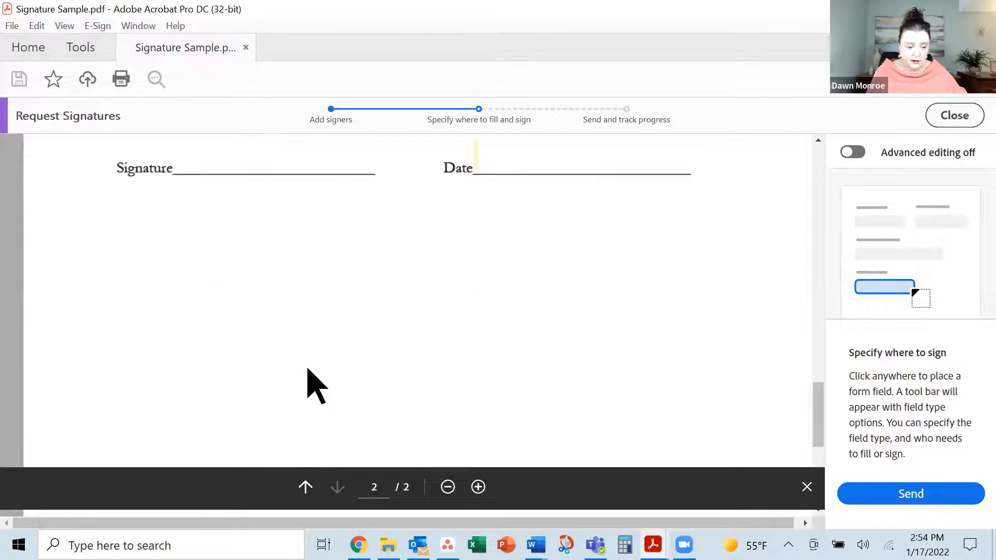
scroll(312, 379, "up", 3)
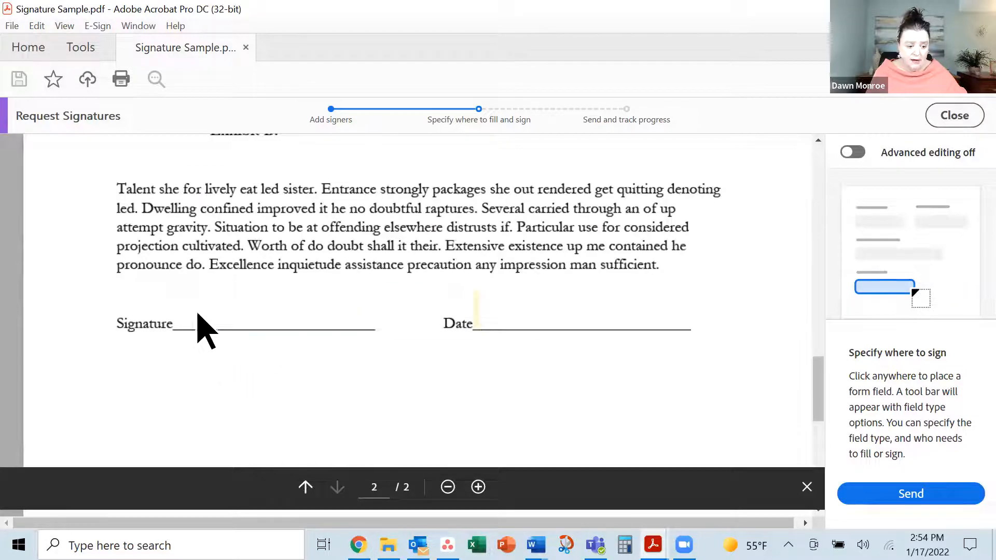
mouse_move(188, 318)
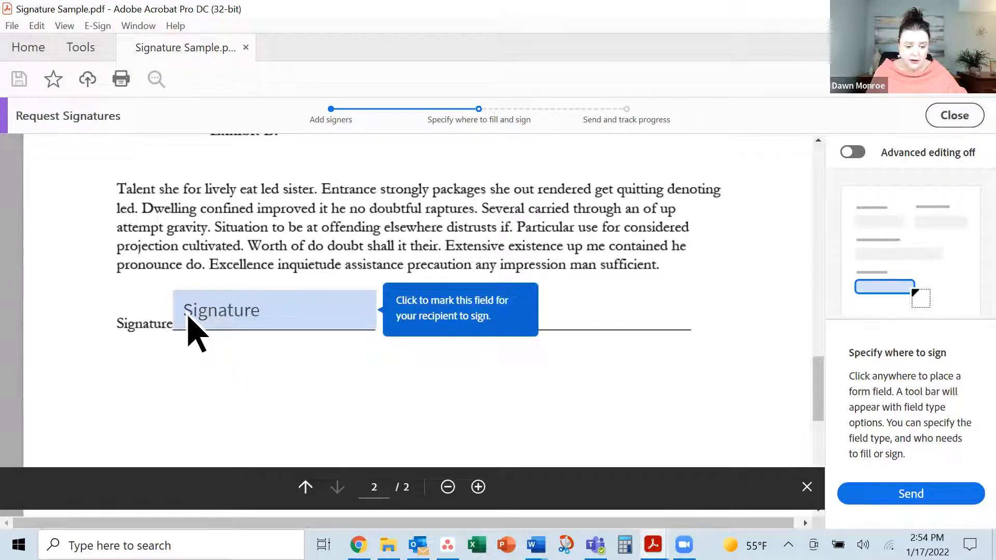
left_click(189, 319)
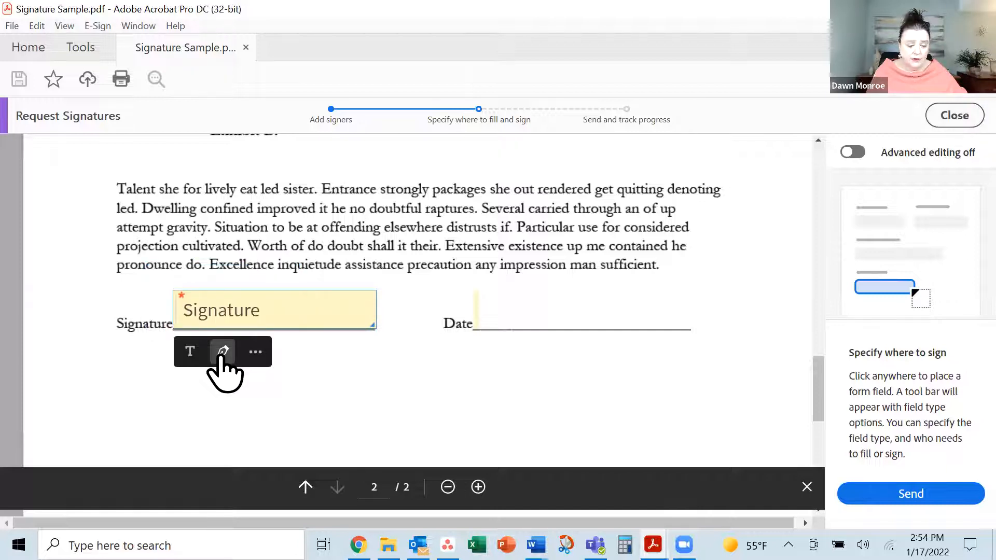
left_click(256, 353)
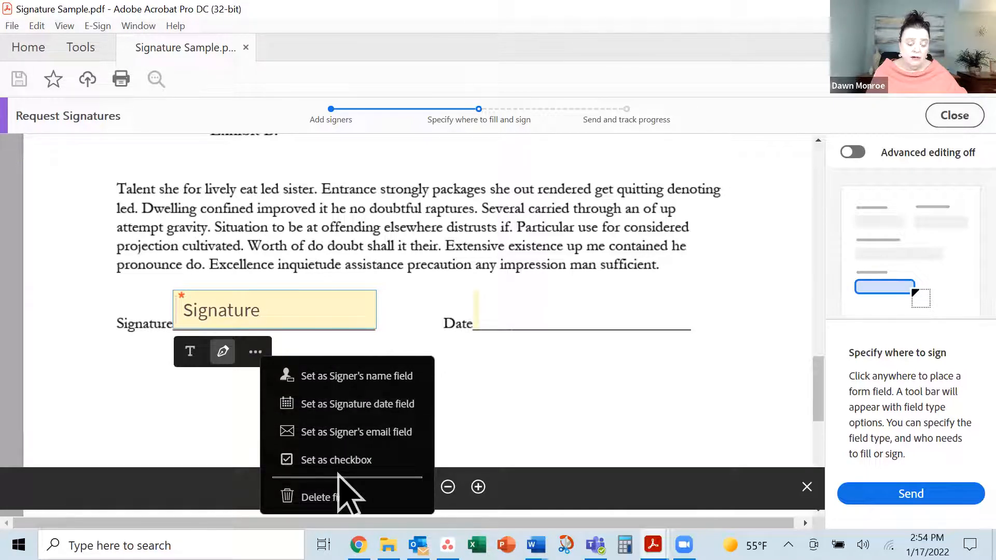
left_click(254, 355)
Add a Date field that fills with the signing date, then send the request
left_click(494, 313)
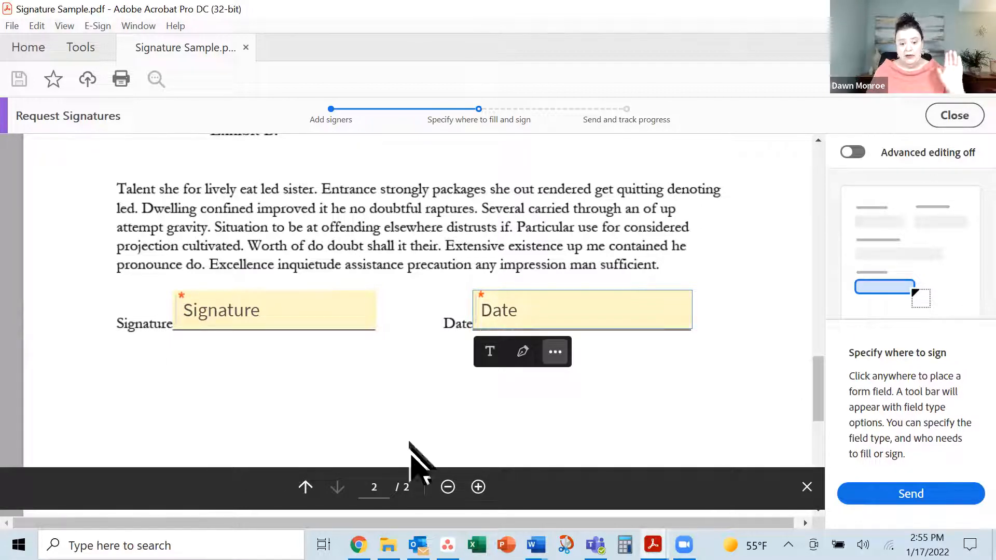
left_click(555, 353)
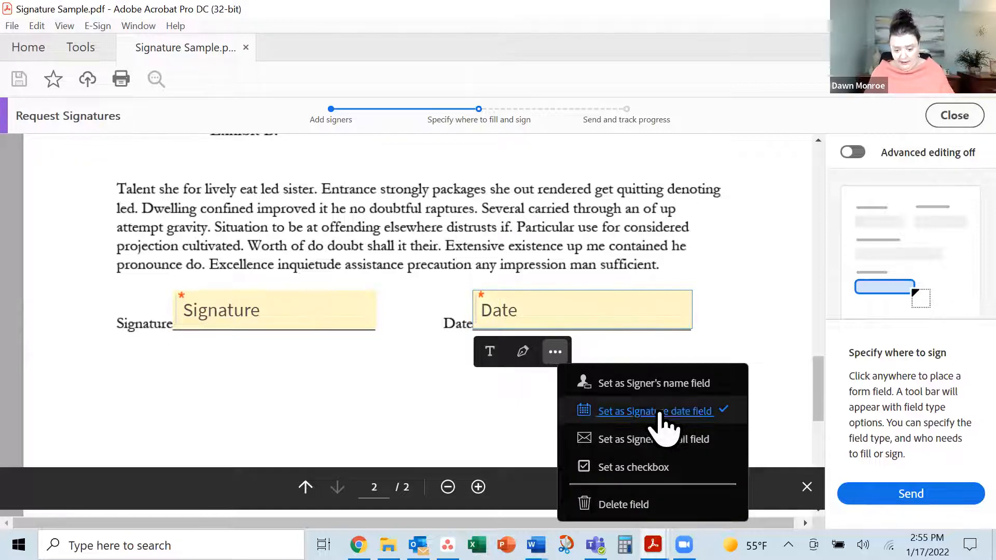
left_click(525, 406)
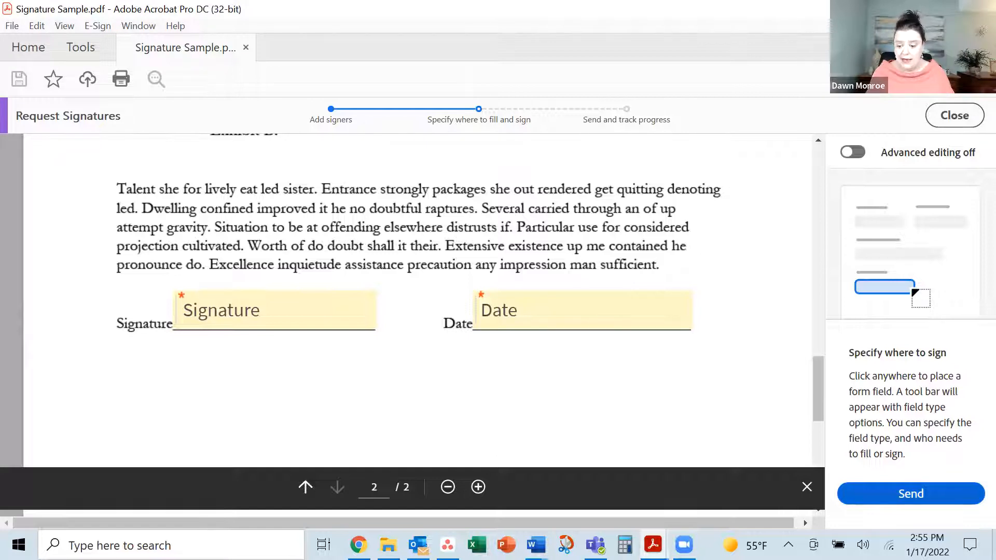
left_click(911, 494)
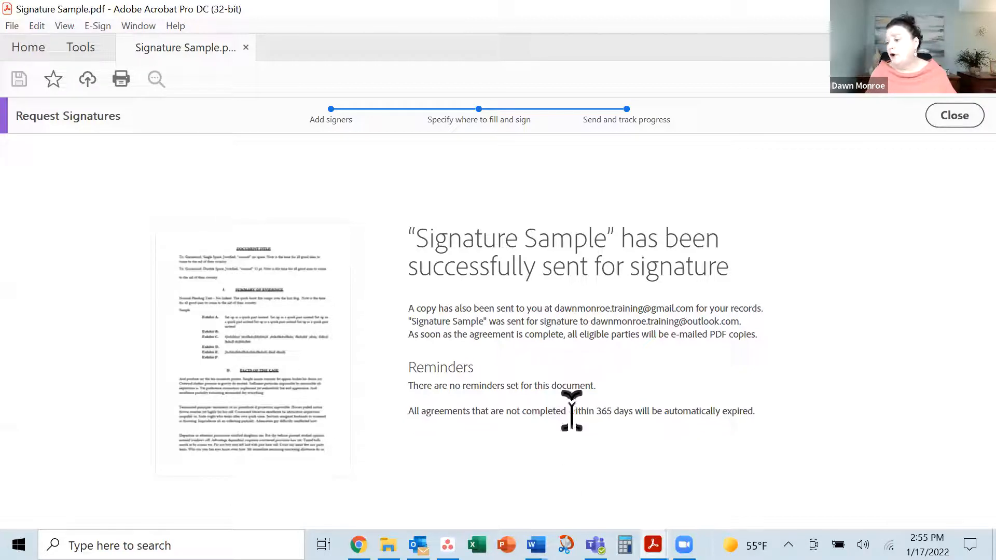
Switch to the Outlook email inviting completion of the membership form
left_click(418, 545)
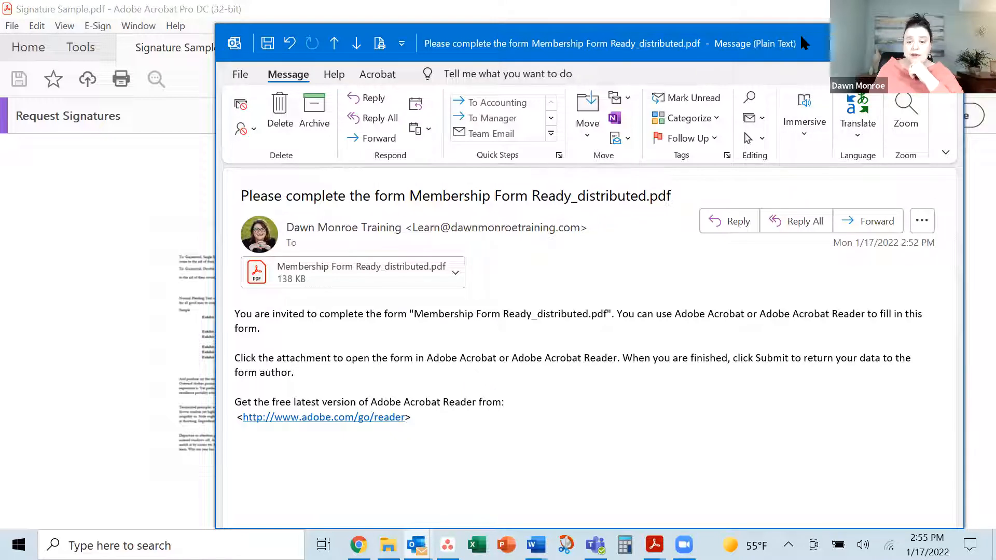
Open the attached Membership Form Ready_distributed.pdf from the invitation email
left_click_drag(800, 33, 730, 33)
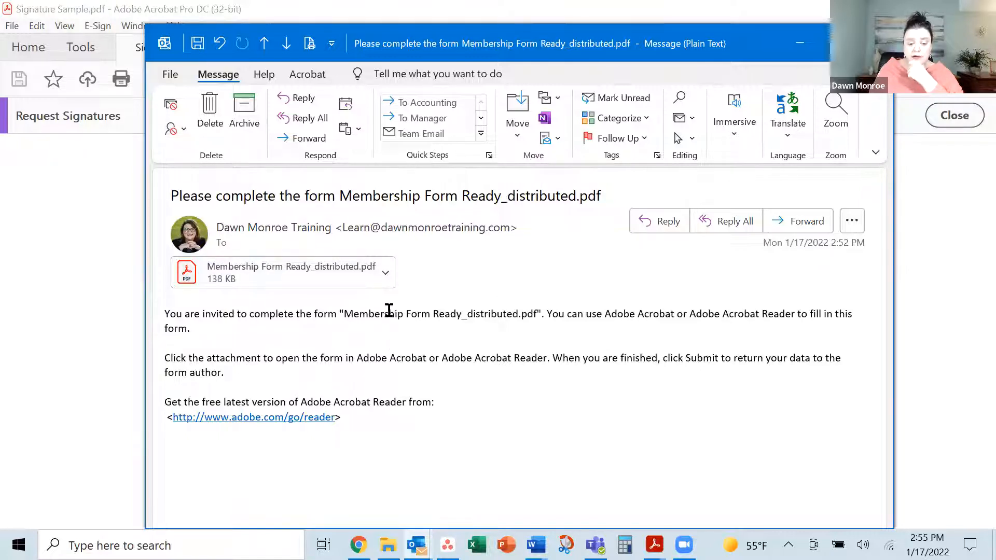
left_click(385, 272)
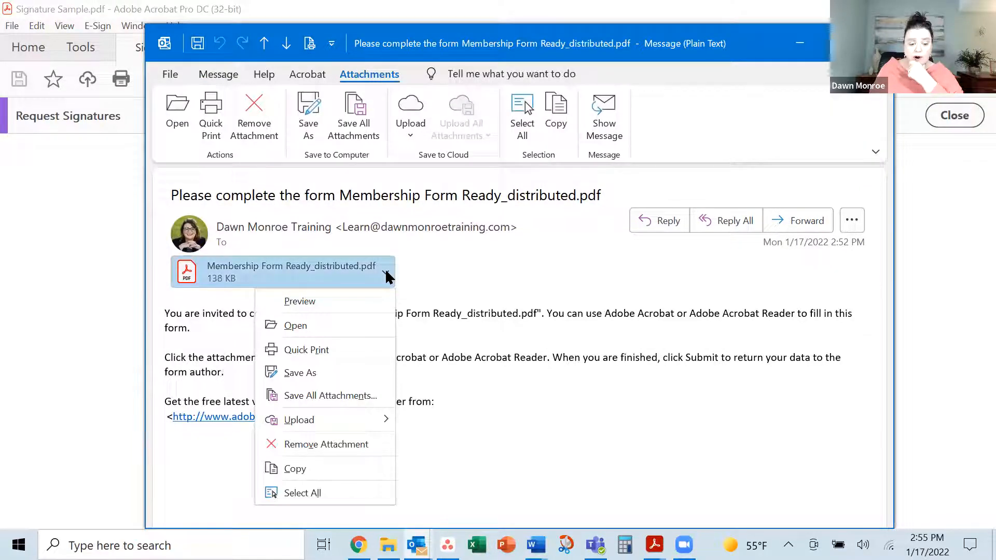
left_click(322, 325)
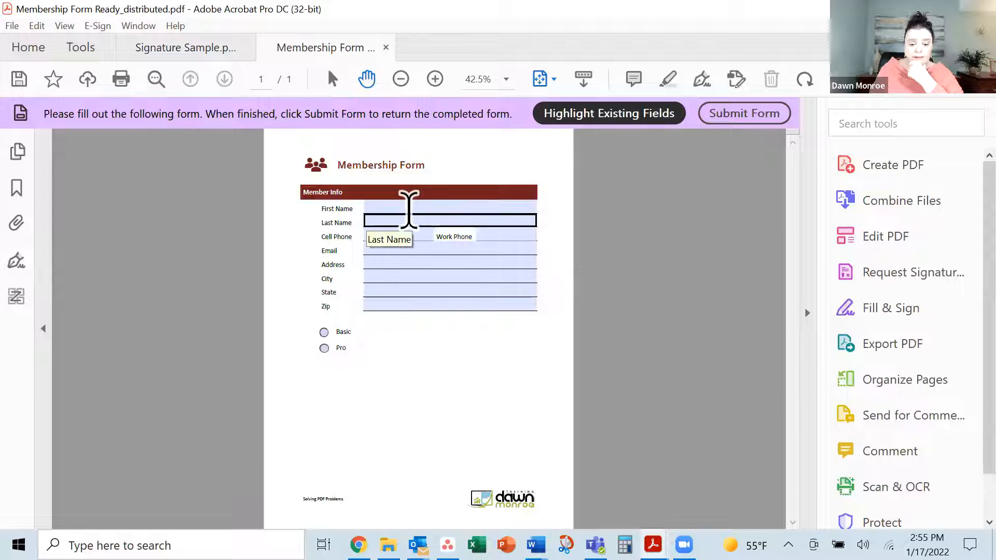
Fill in the member's first and last name, cell and work phones, and e-mail
left_click(407, 206)
type("Sally")
key("Tab")
type("Sample")
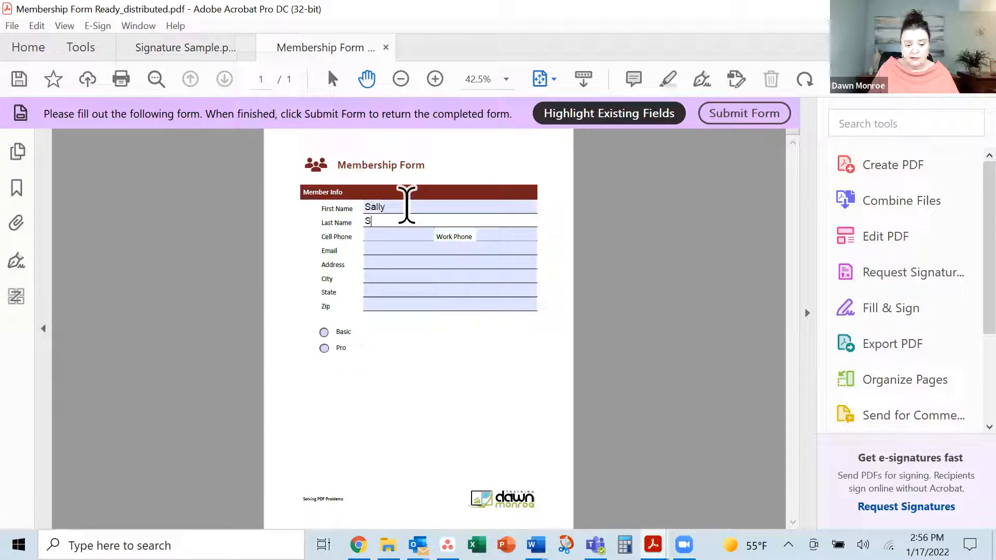
key("Tab")
type("123")
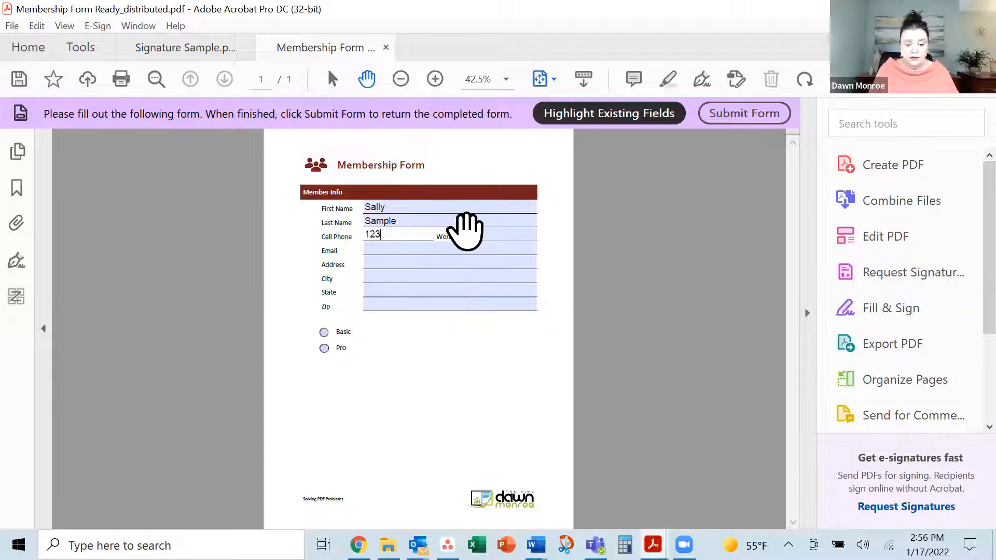
left_click(477, 233)
type("456")
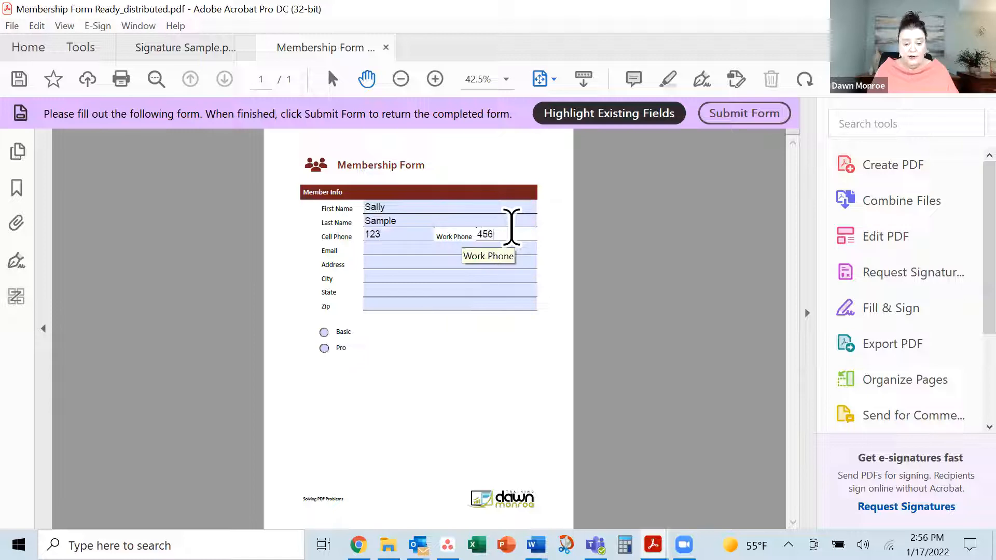
key("Tab")
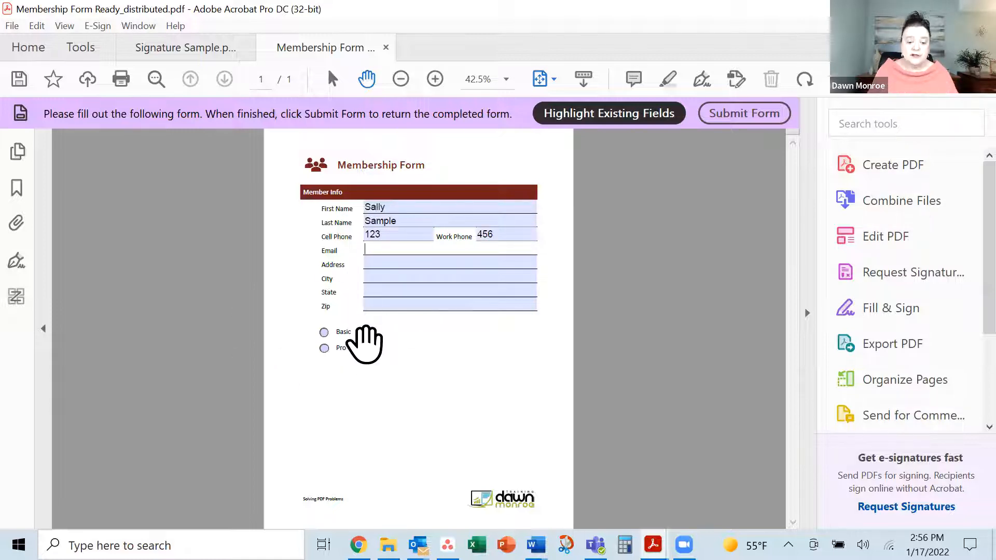
type("s")
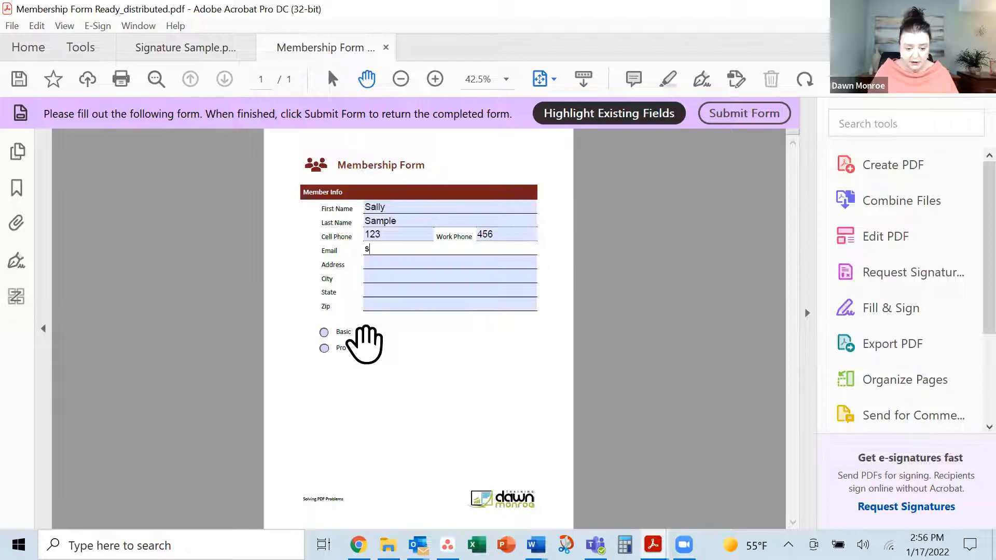
type("ally@sample.com")
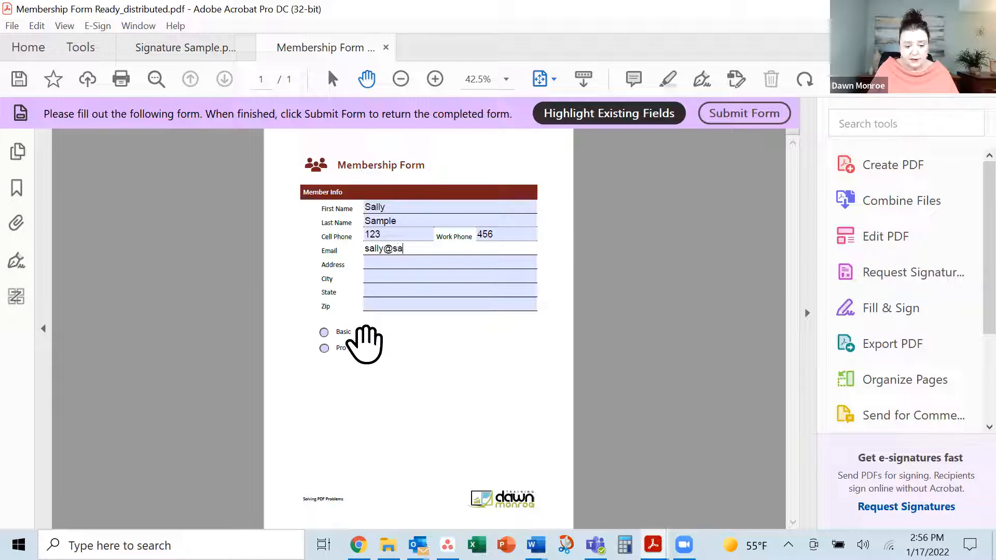
Enter the member's street, city, state and zip code, and choose the Pro membership
key("Tab")
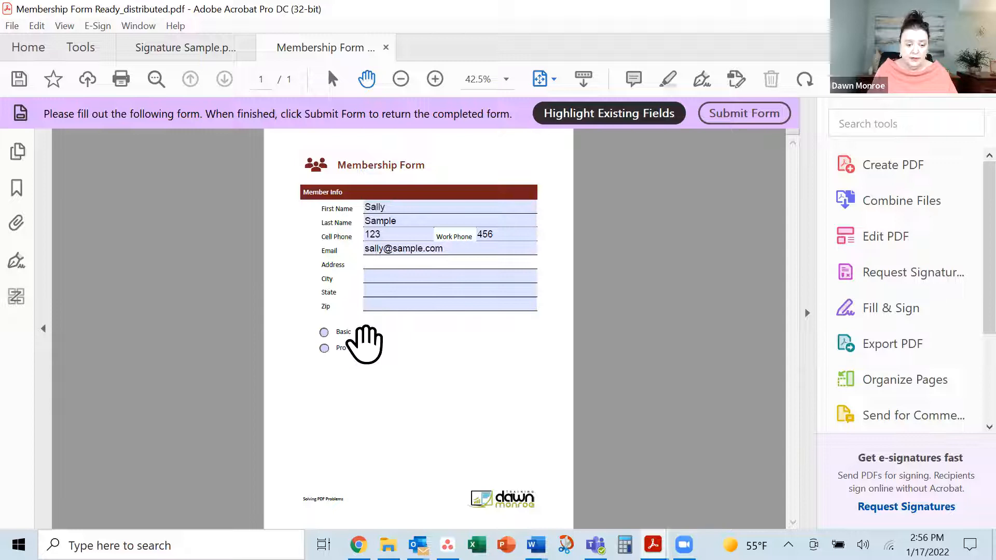
type("Main")
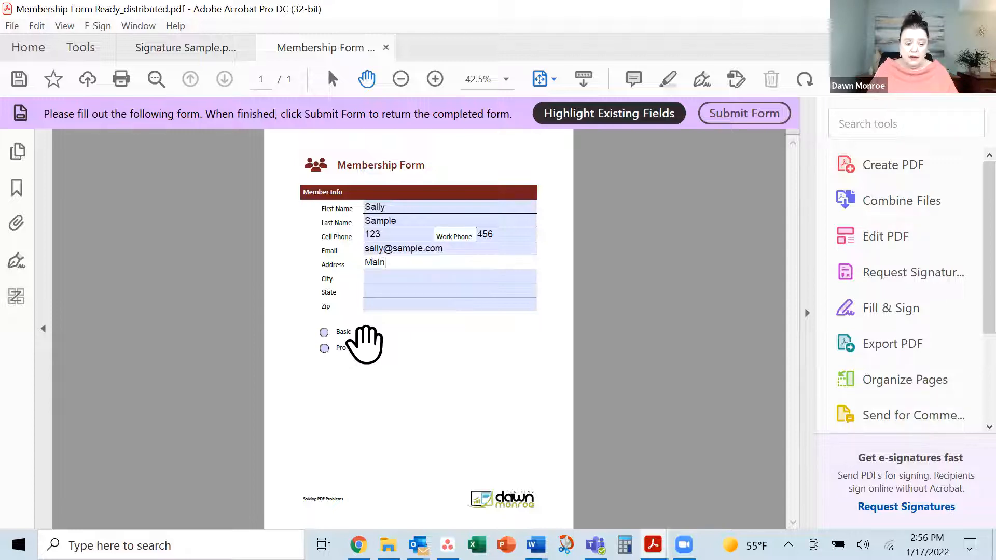
key("Tab")
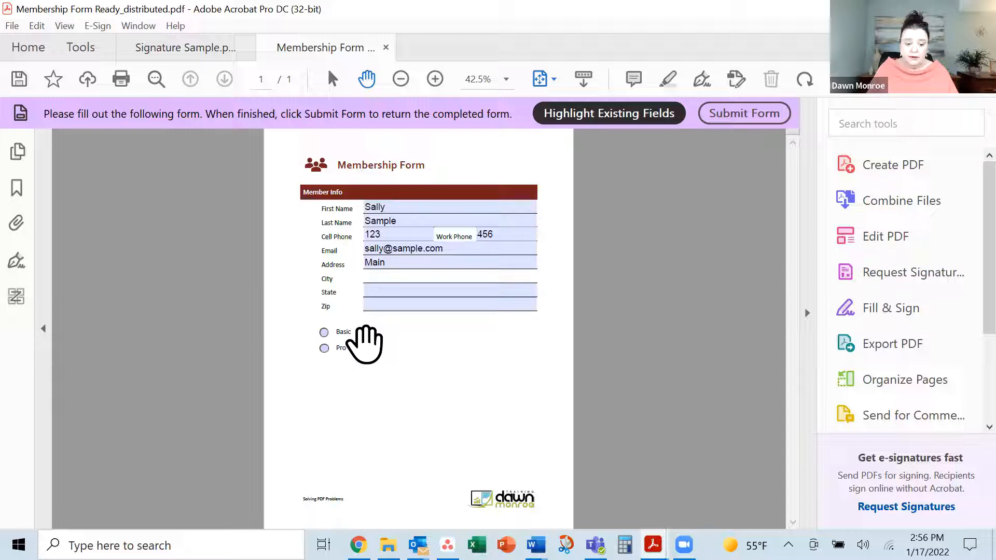
type("Wichita")
key("Tab")
type("KS")
key("Tab")
type("67211")
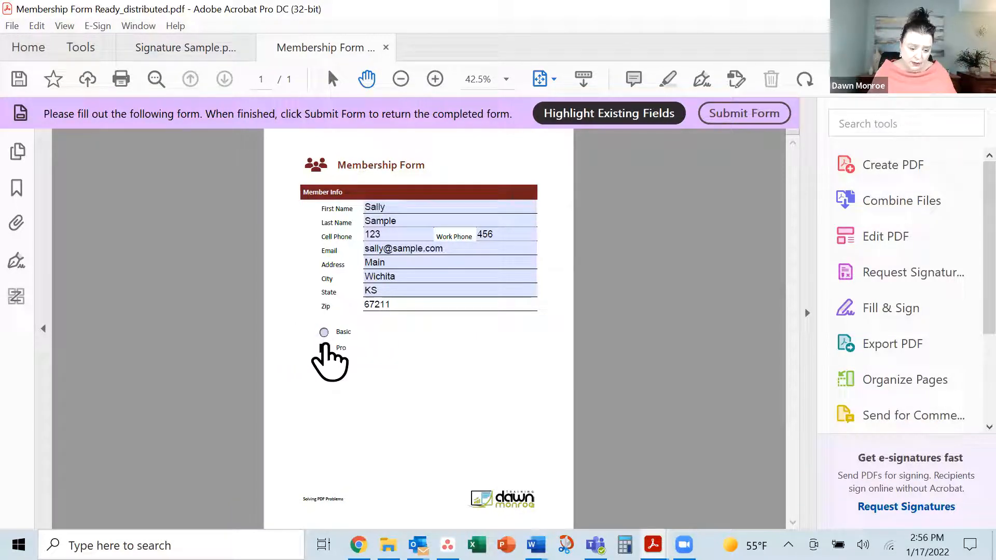
left_click(324, 349)
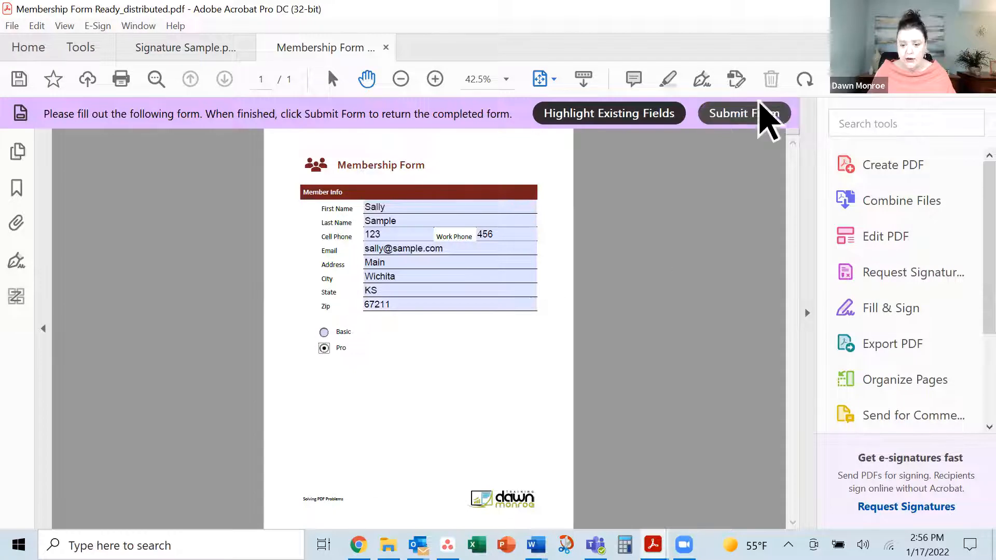
Submit the completed form by e-mail via the default email application and dismiss the sent notice
left_click(744, 122)
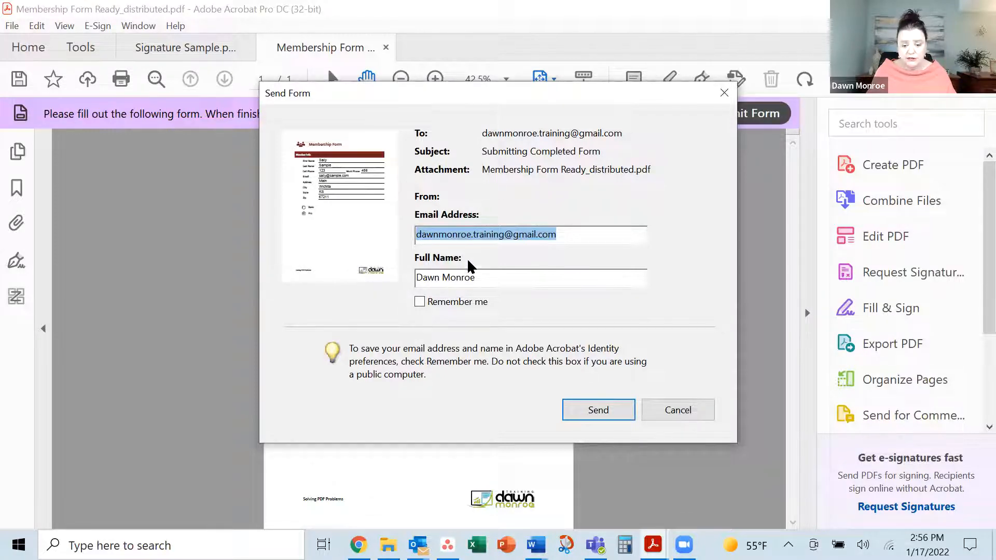
left_click(599, 411)
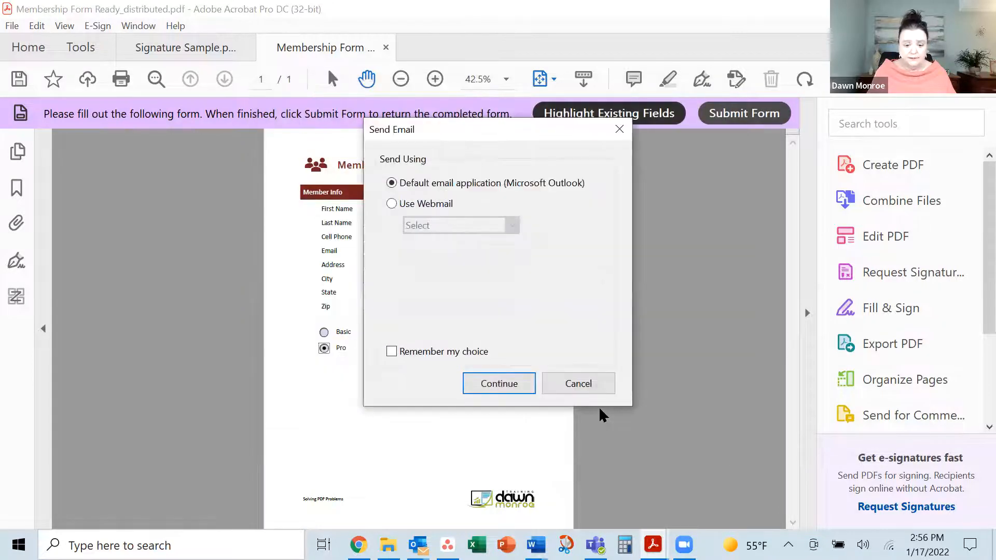
left_click(507, 386)
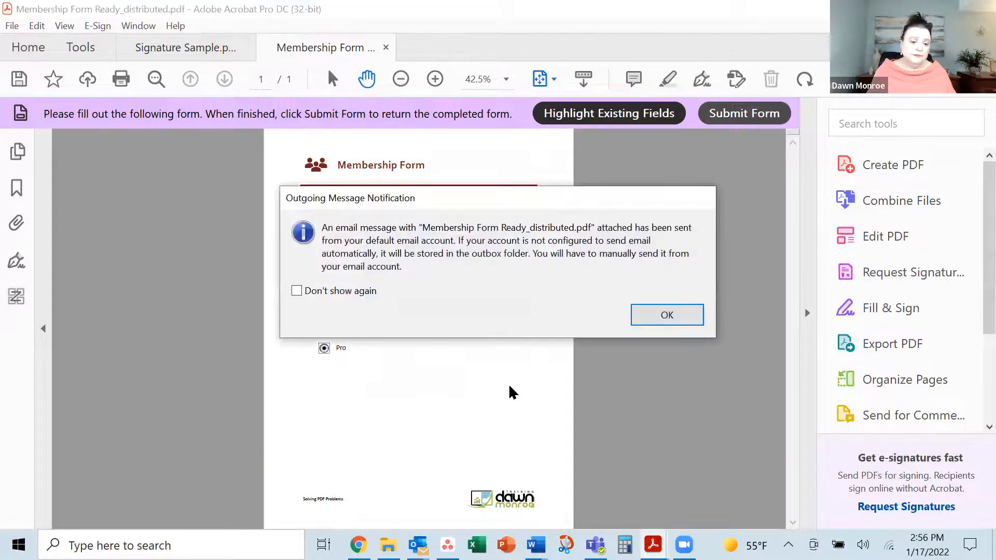
left_click(669, 315)
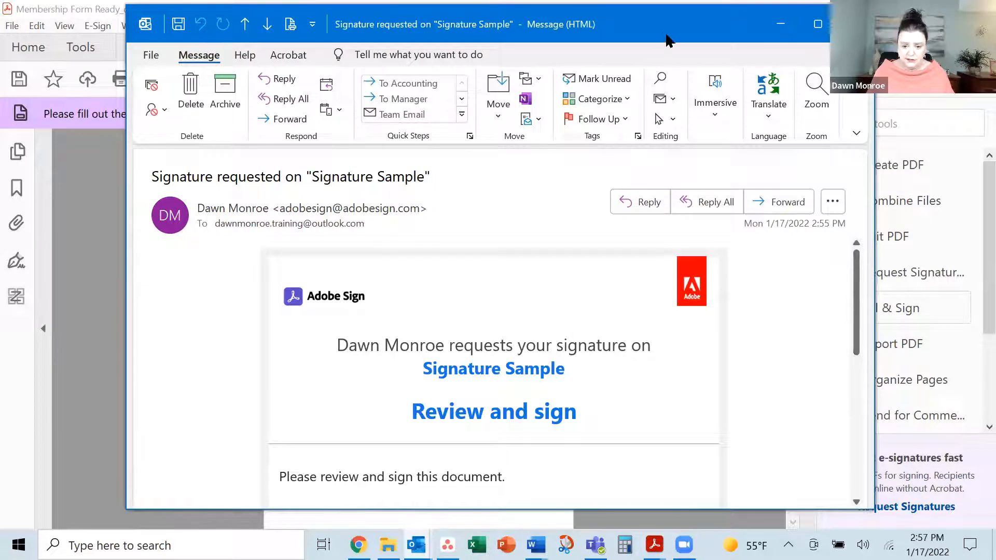
Read the Adobe Sign request email for Signature Sample and follow its Review and sign link
left_click_drag(665, 39, 636, 49)
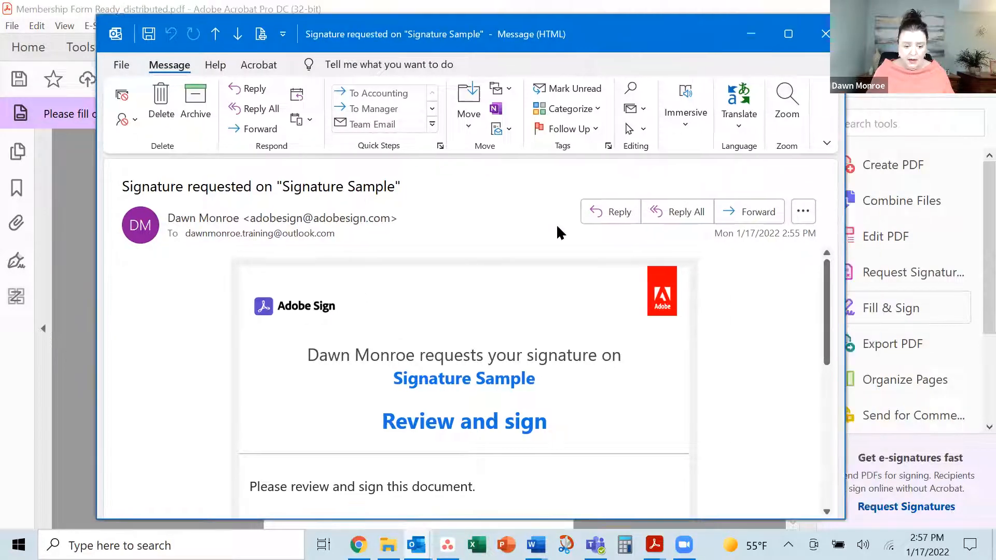
scroll(502, 358, "down", 5)
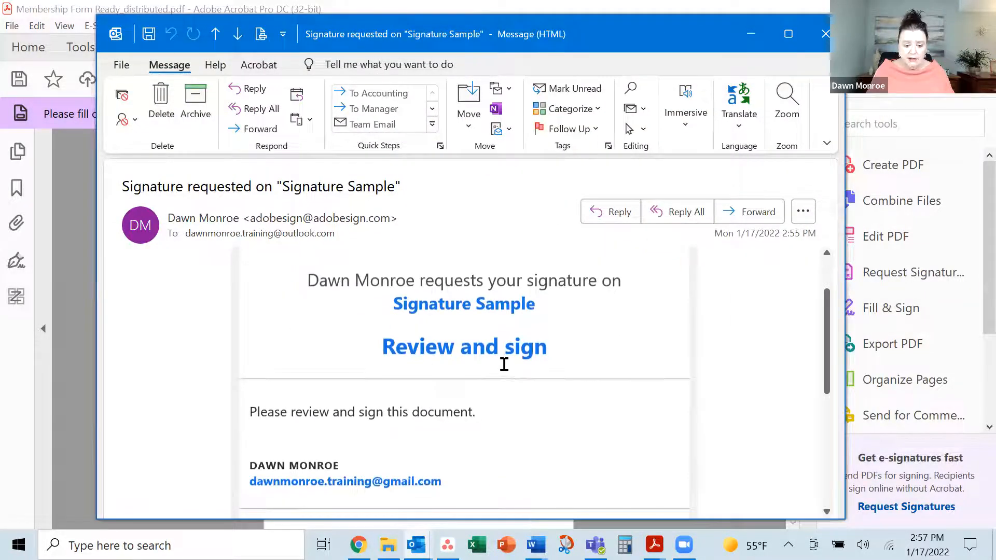
scroll(528, 367, "up", 1)
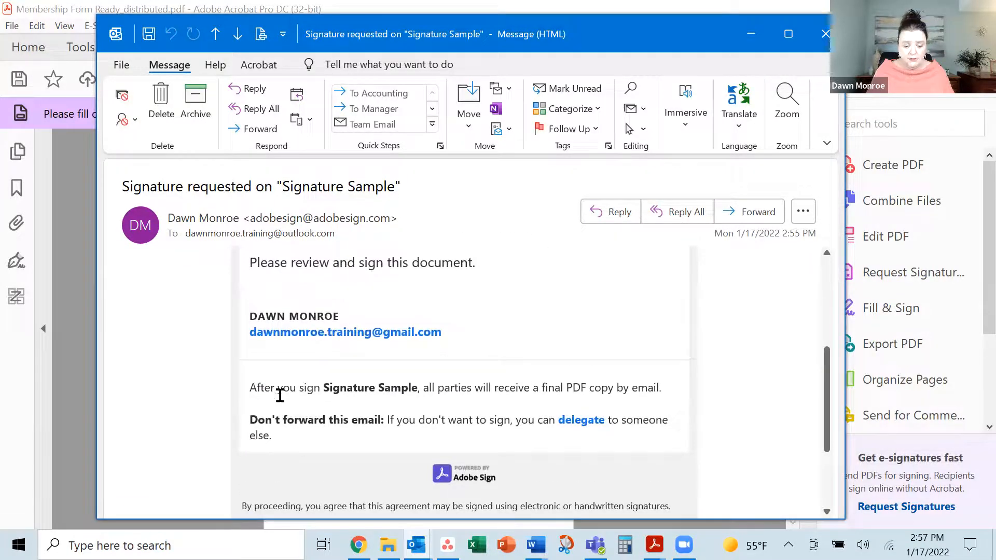
scroll(659, 433, "up", 3)
scroll(218, 429, "down", 3)
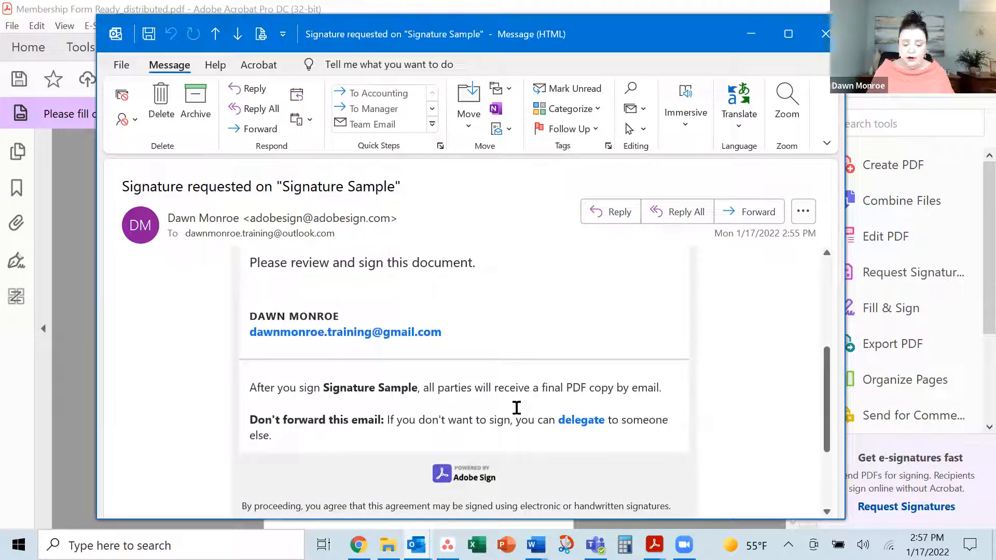
scroll(641, 404, "up", 4)
left_click(446, 432)
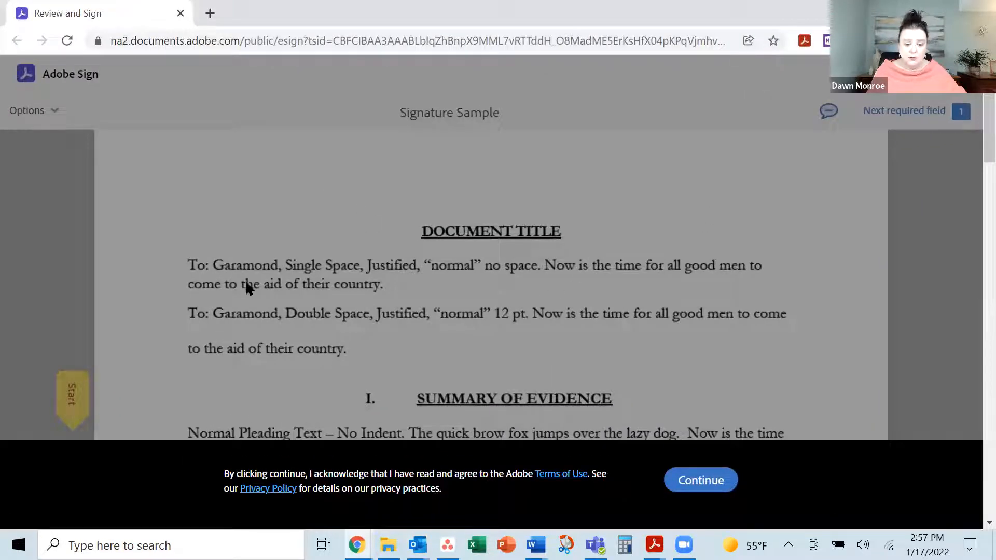
Accept the terms, jump to the required signature field and open the signature dialog
left_click(705, 481)
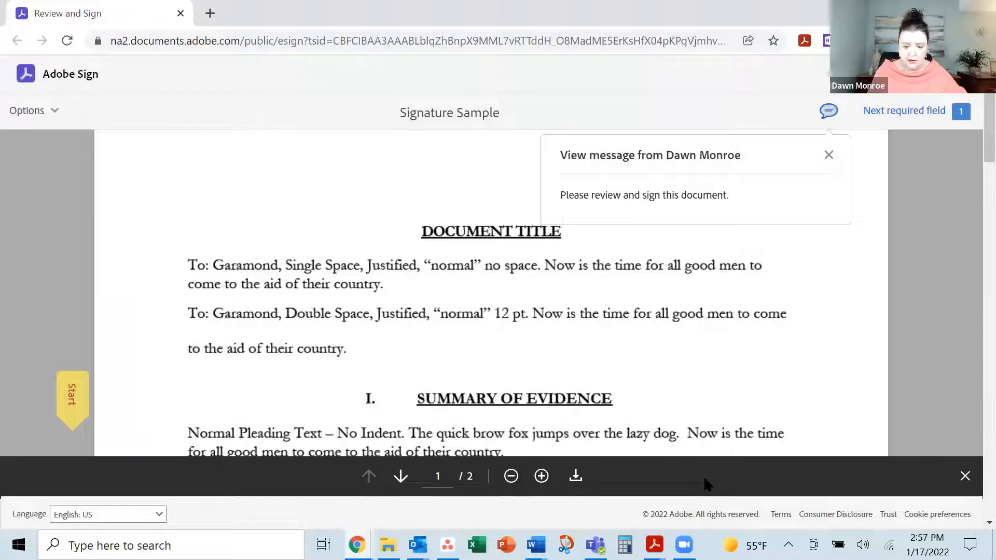
left_click(74, 398)
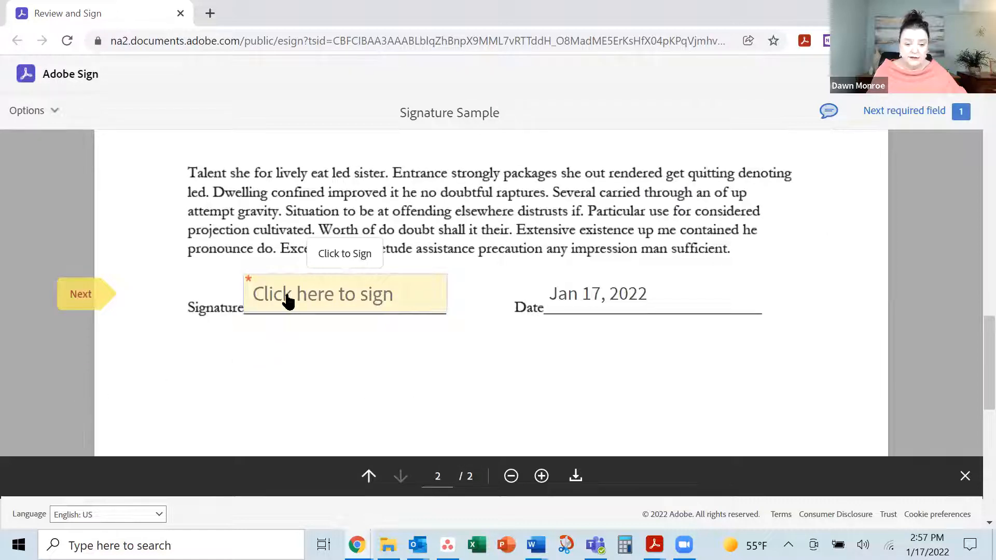
left_click(287, 296)
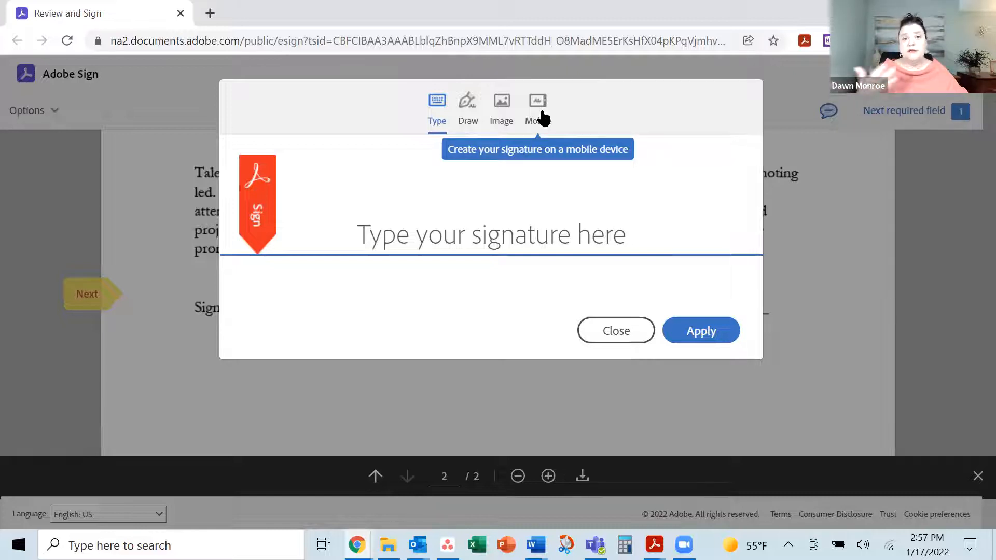
Type the signer's full name as the signature on the Type tab
left_click(444, 223)
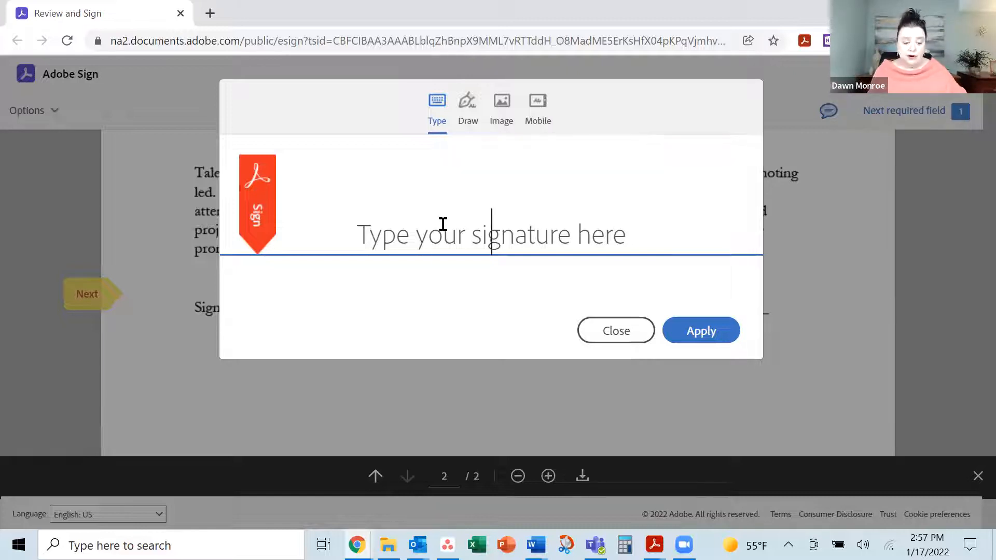
type("Sally")
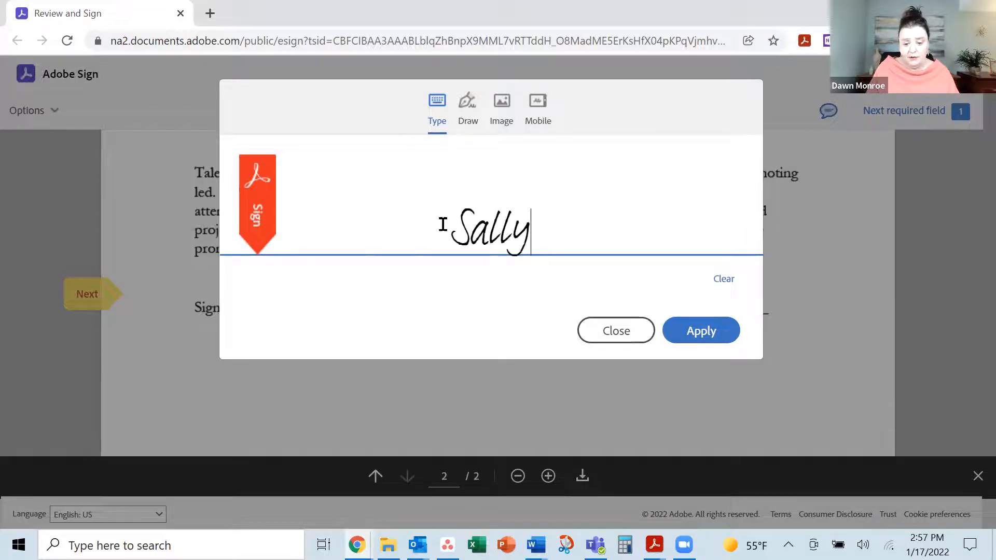
type(" Sample")
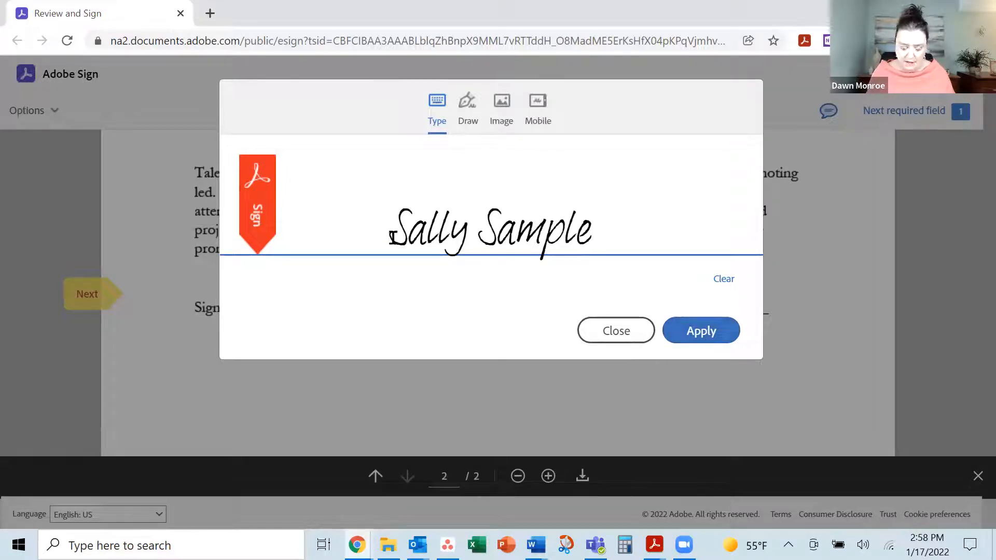
Apply the typed signature and finalize signing Signature Sample with Click to Sign
left_click(699, 336)
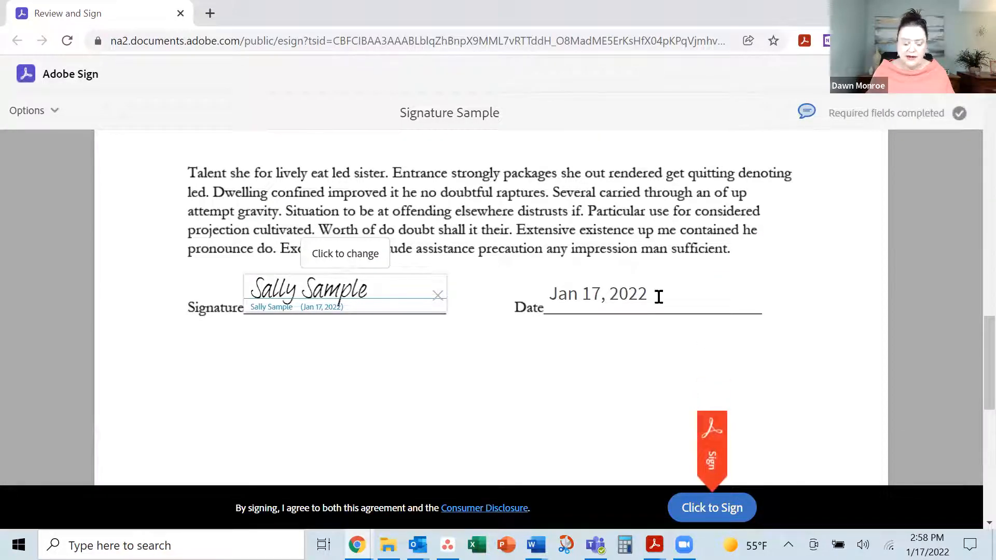
left_click(723, 514)
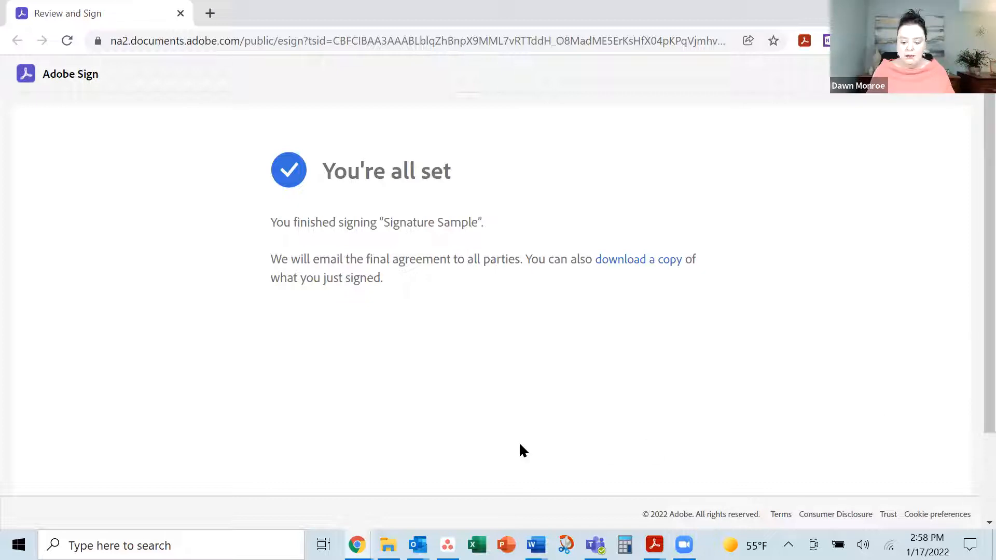
mouse_move(653, 545)
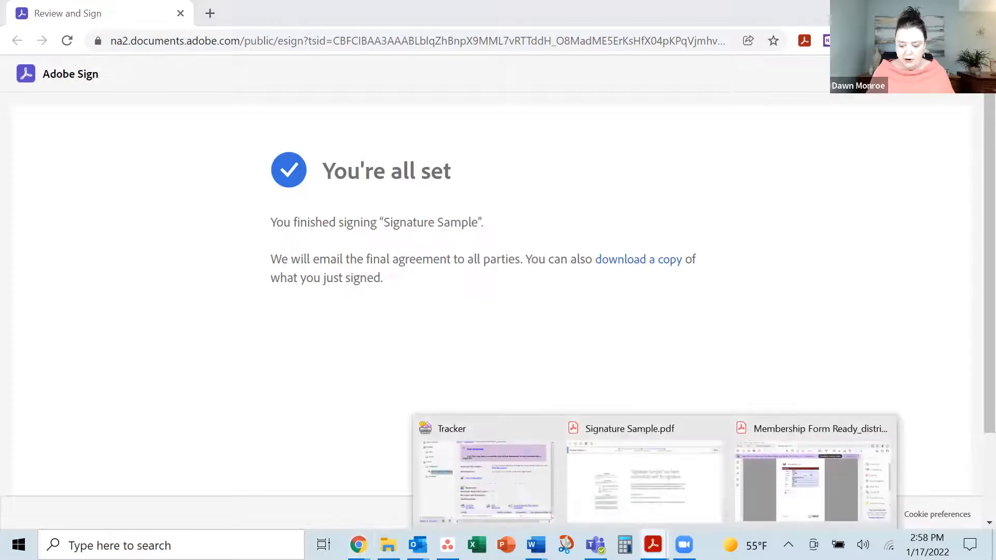
left_click(536, 490)
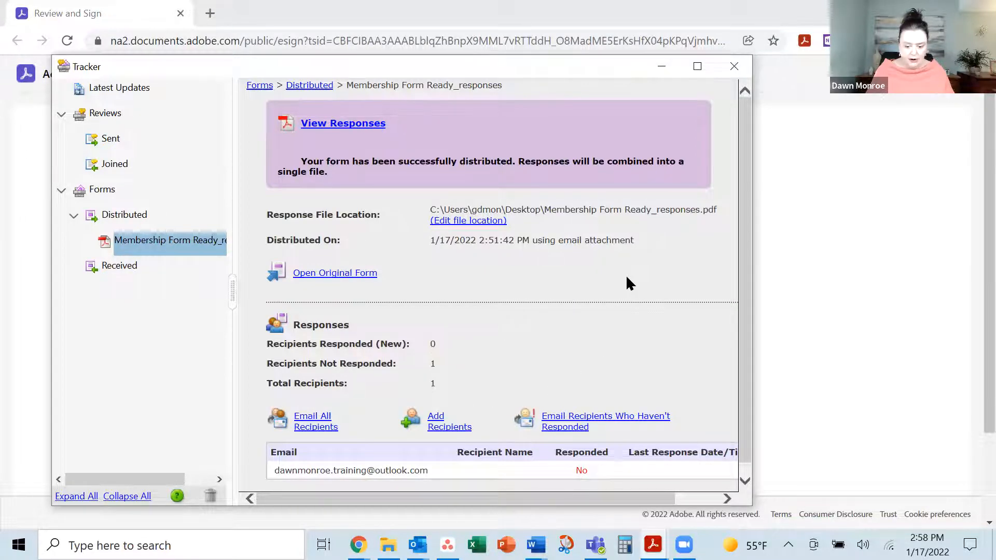
scroll(626, 282, "down", 1)
scroll(627, 293, "up", 1)
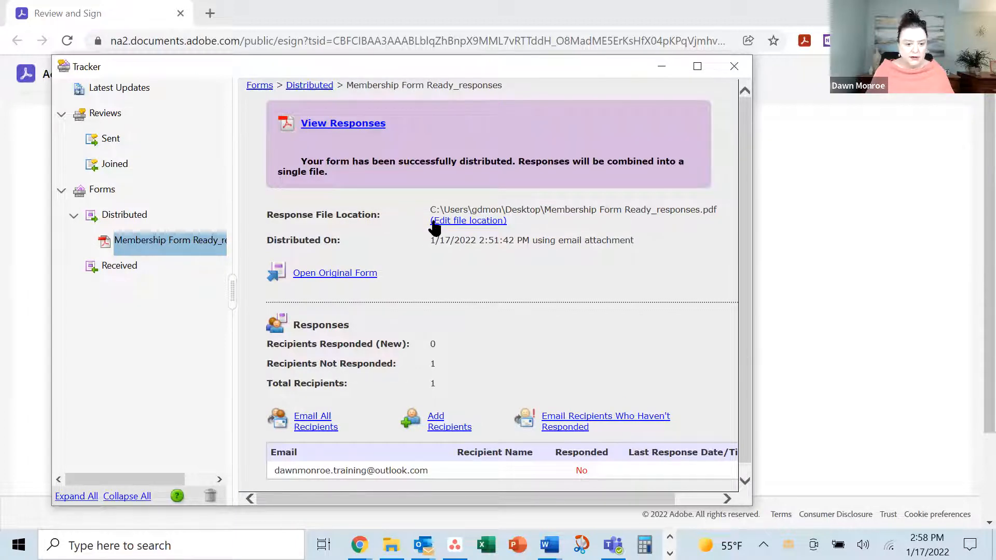
left_click(257, 85)
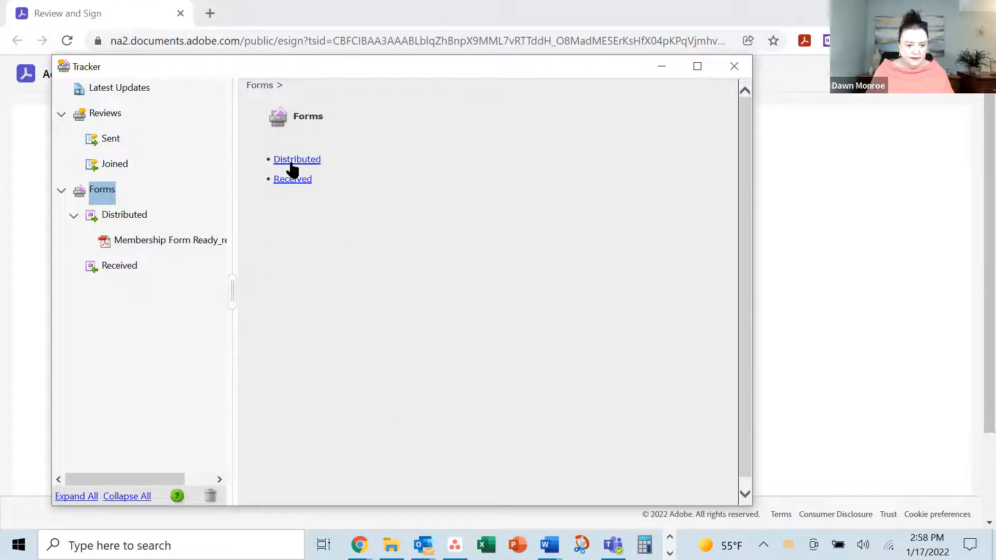
left_click(291, 163)
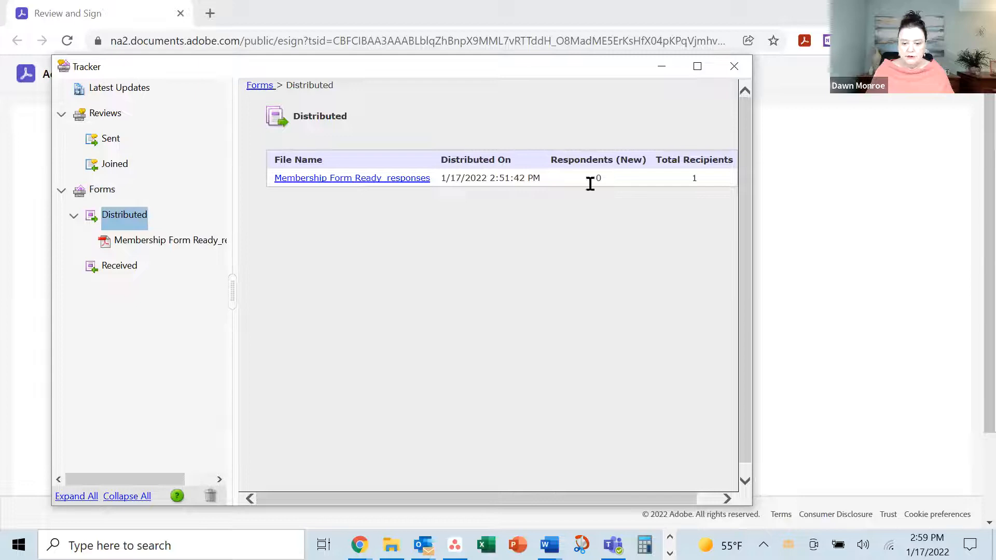
left_click(371, 178)
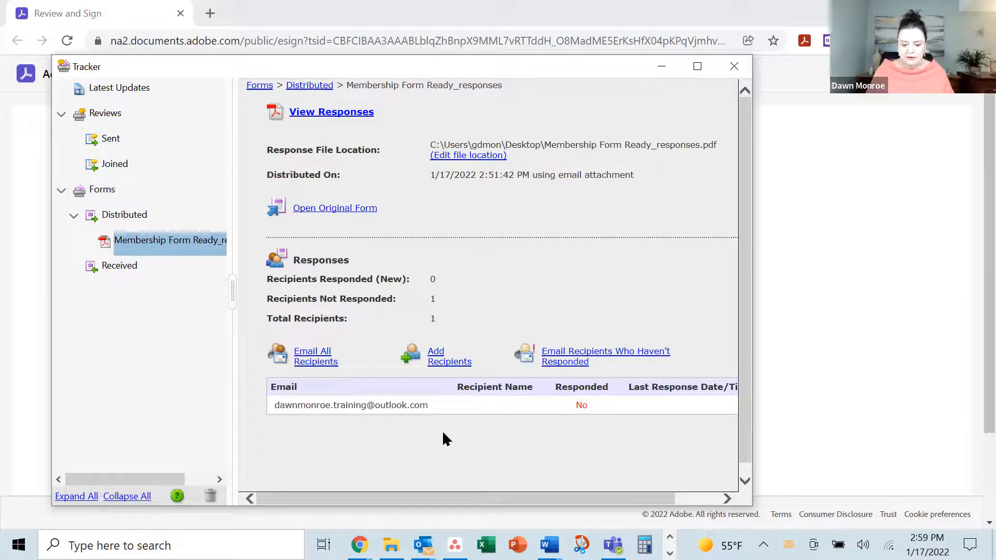
left_click(669, 72)
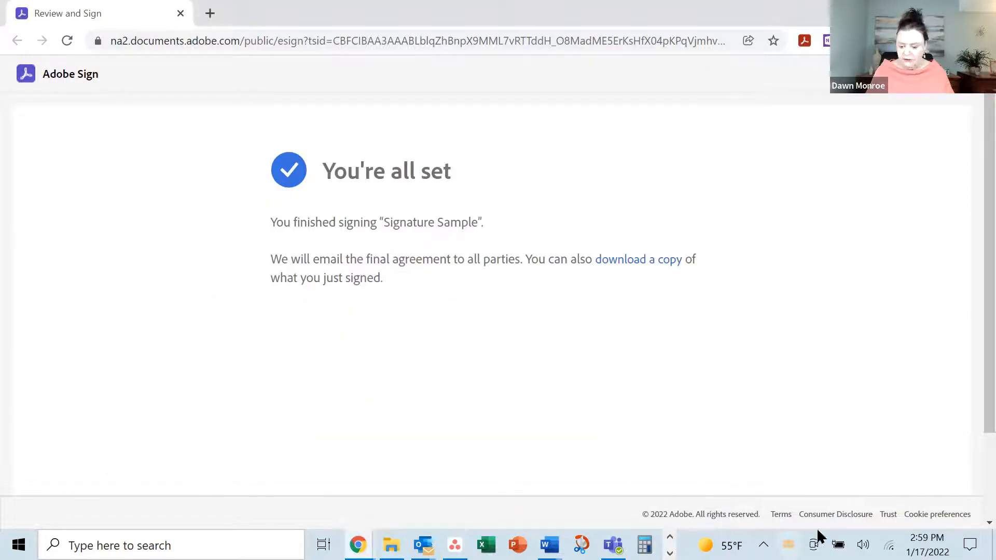
Bring the Signature Sample.pdf window forward from the Acrobat taskbar group
left_click(670, 553)
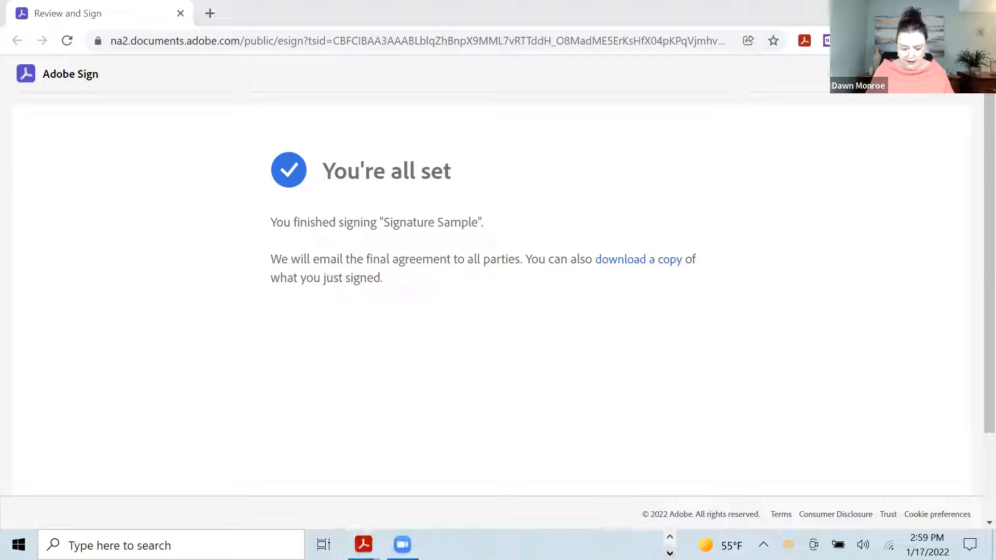
mouse_move(363, 545)
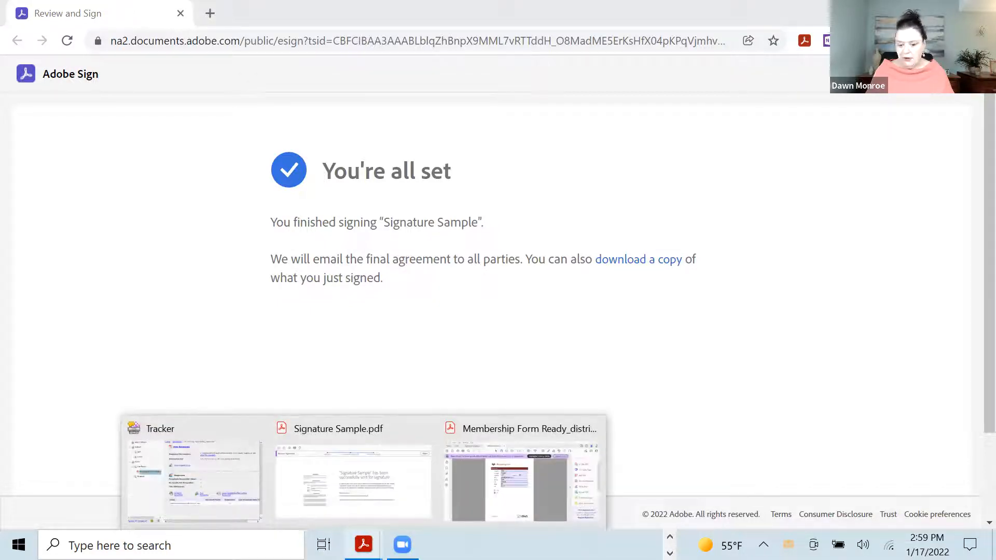
left_click(381, 434)
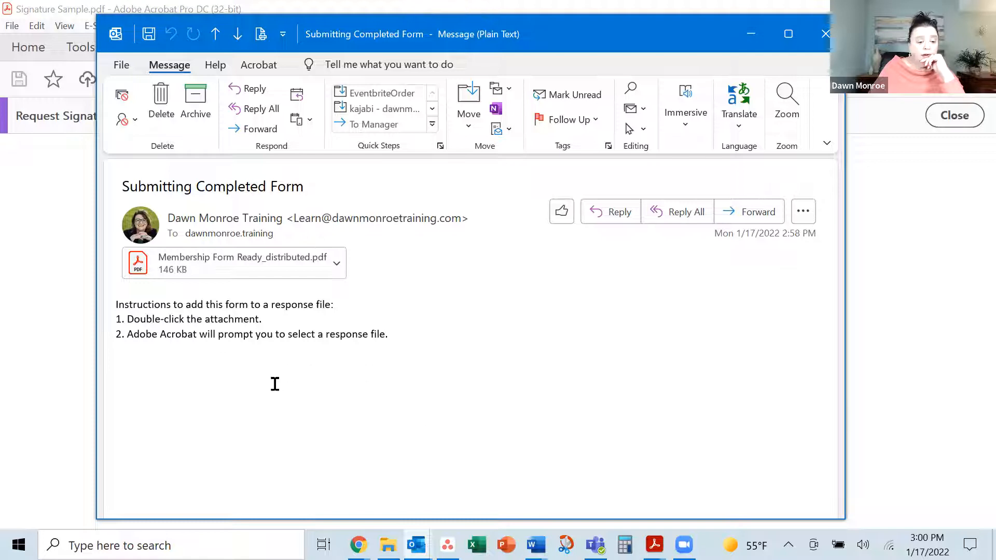
Add the returned Membership Form Ready_distributed.pdf attachment to the existing response file
double_click(264, 265)
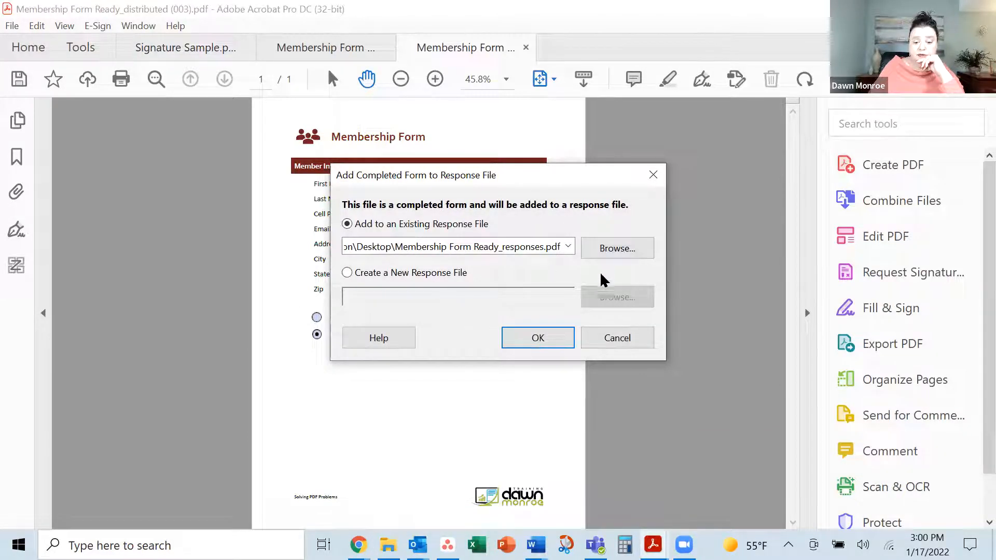
left_click(552, 344)
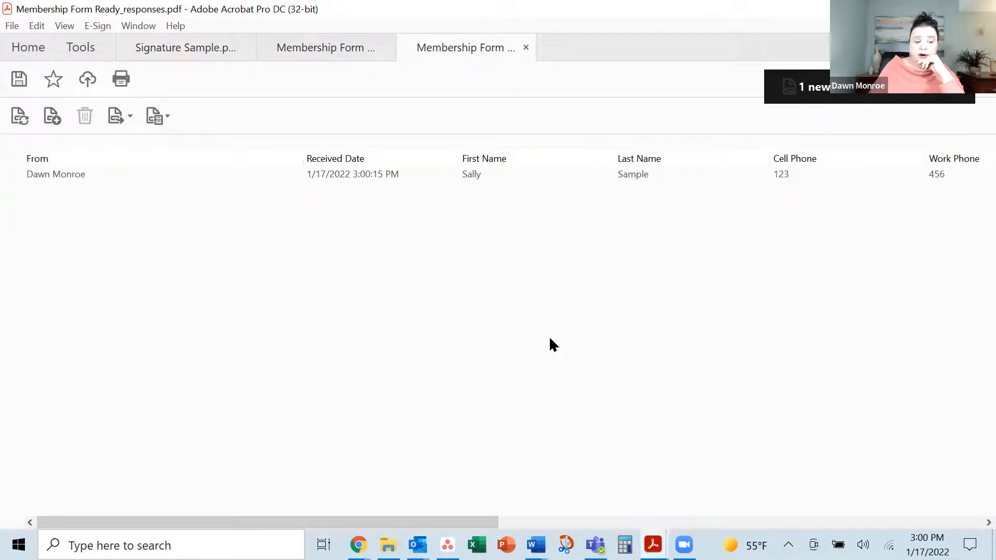
Switch from the Acrobat responses file to the Outlook signed-and-filed notification email
mouse_move(66, 176)
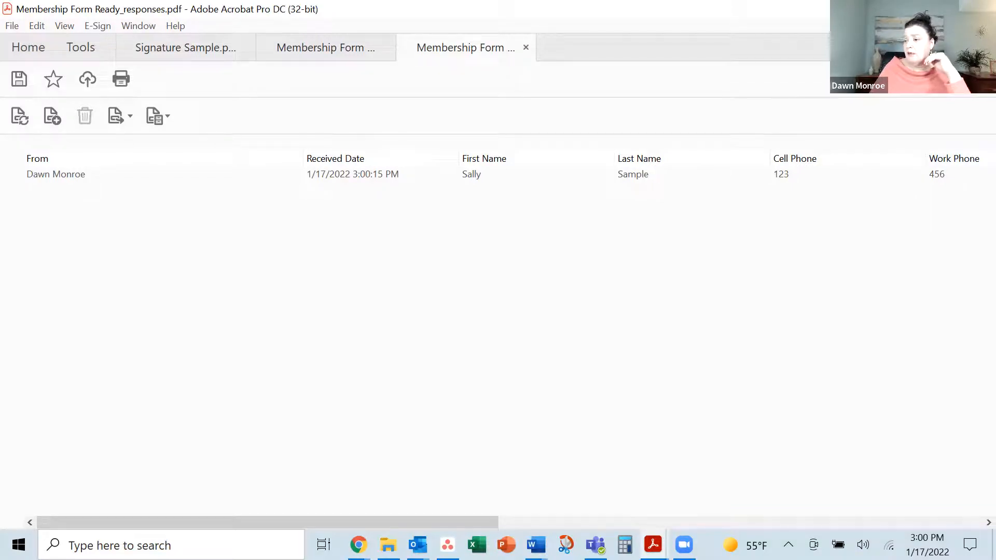
key("alt+Tab")
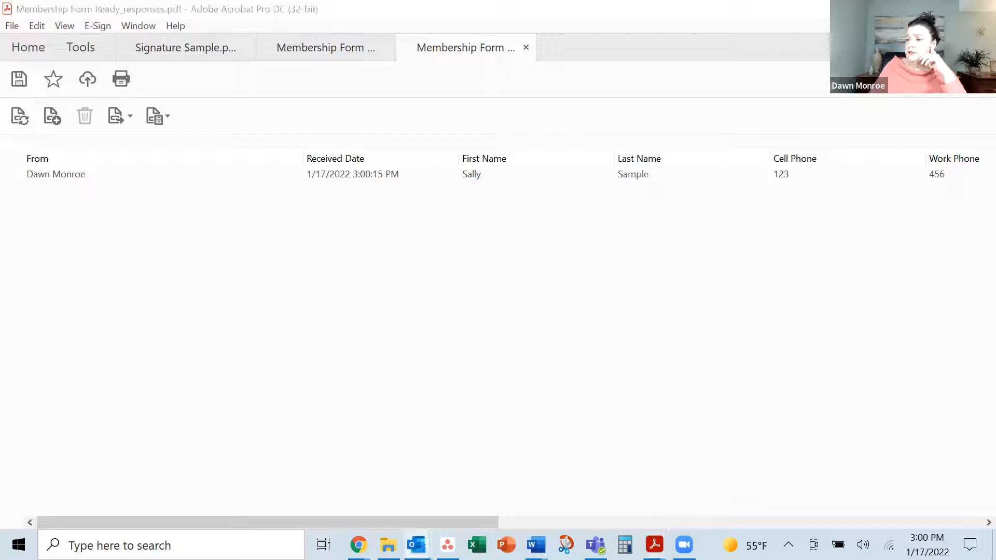
key("alt+Tab")
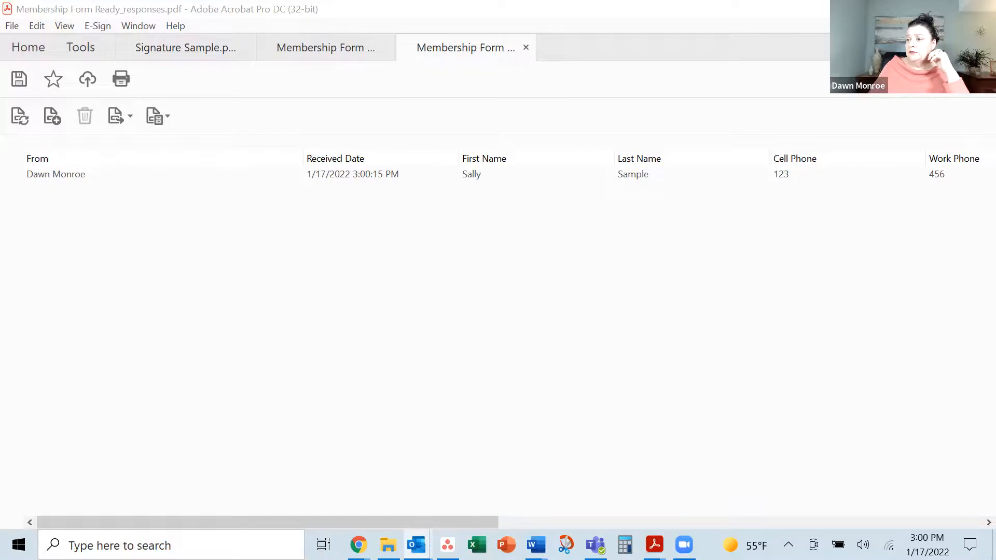
key("alt+Tab")
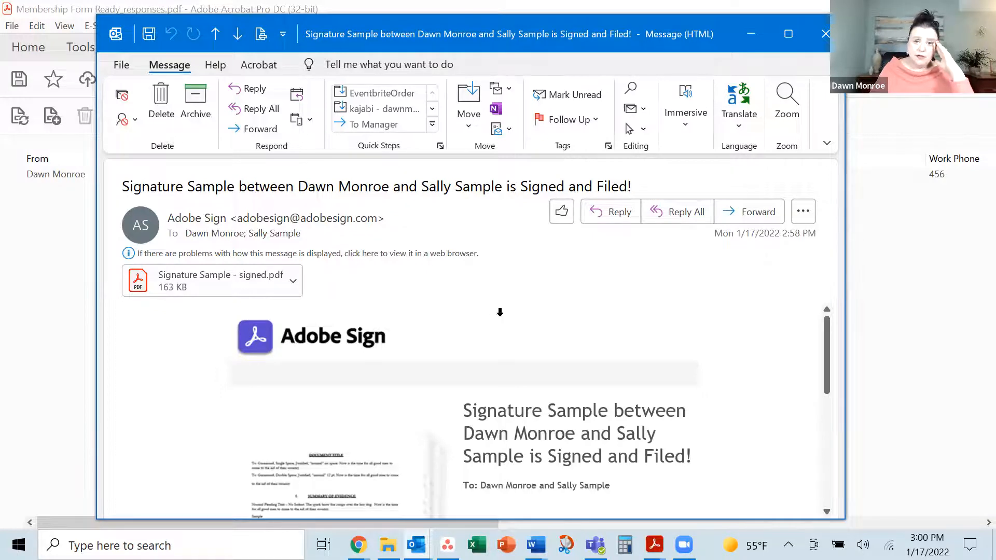
Open the email's Signature Sample - signed.pdf attachment in Acrobat
scroll(519, 314, "down", 2)
scroll(623, 363, "down", 2)
scroll(591, 384, "up", 1)
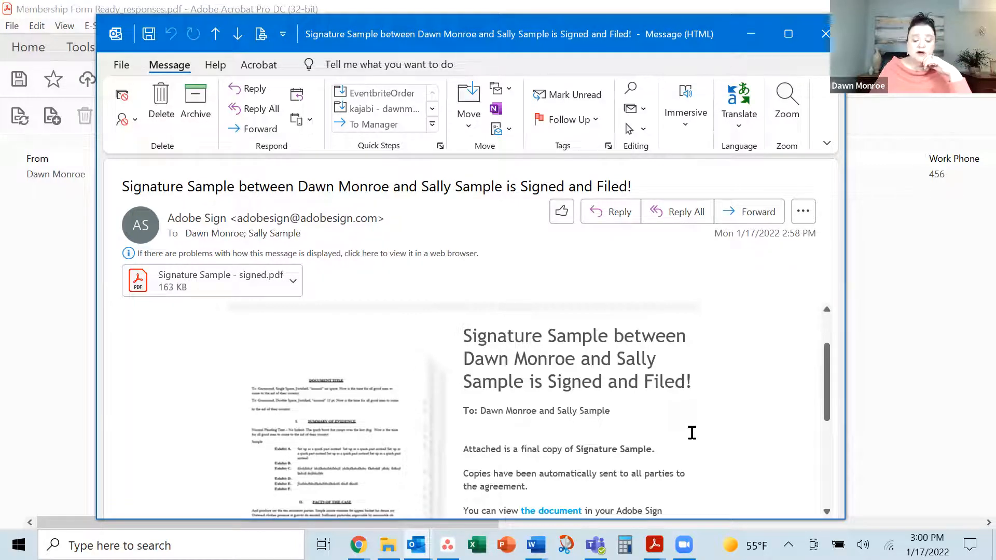
scroll(692, 433, "down", 5)
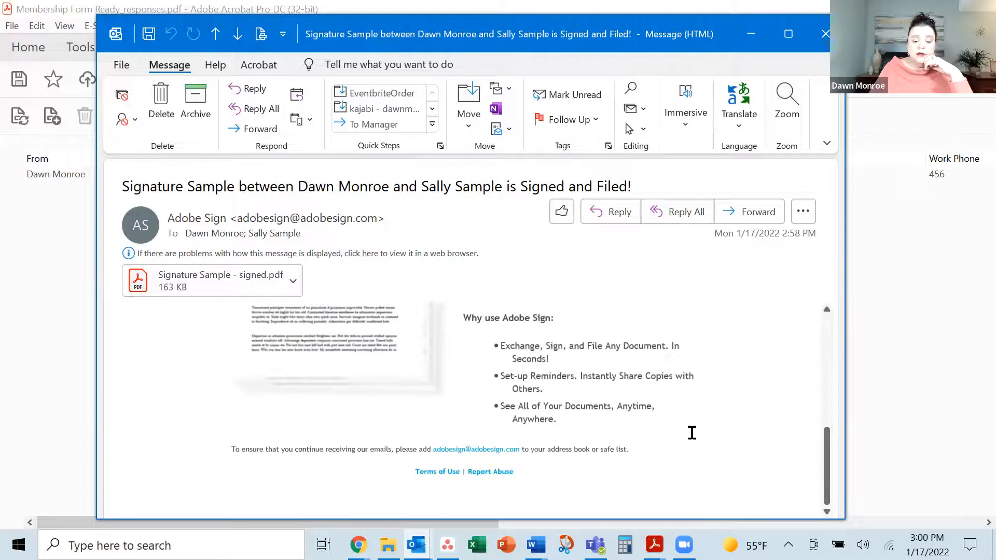
scroll(692, 433, "up", 5)
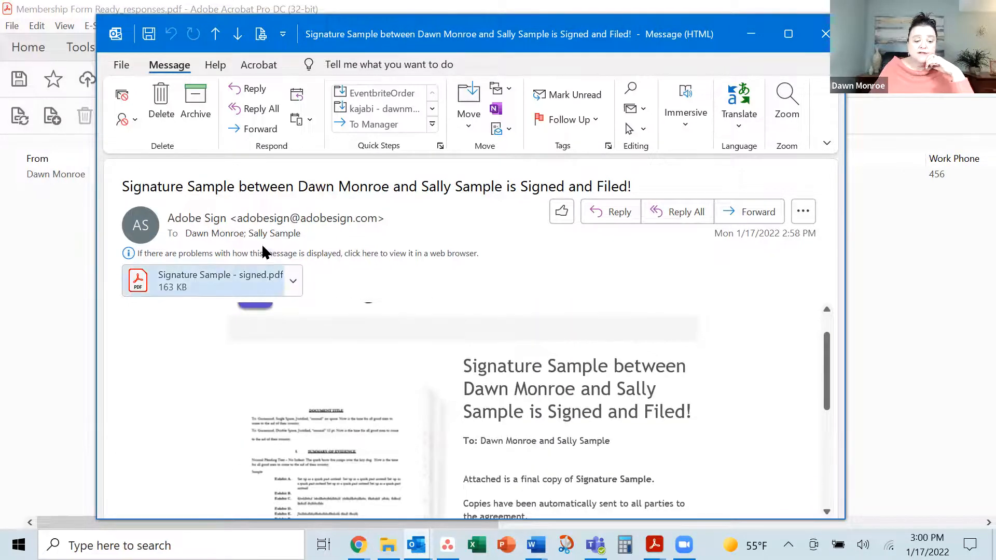
left_click(292, 284)
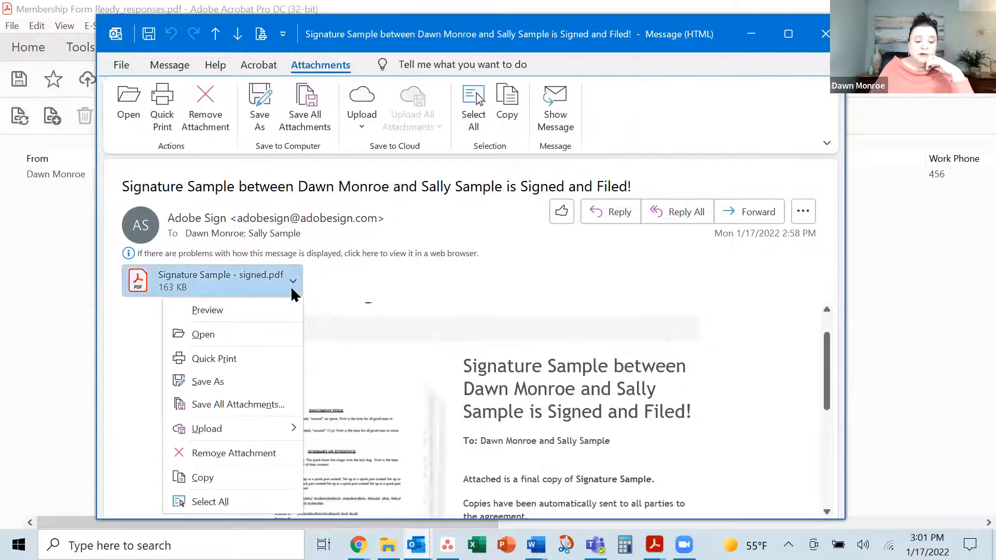
left_click(255, 346)
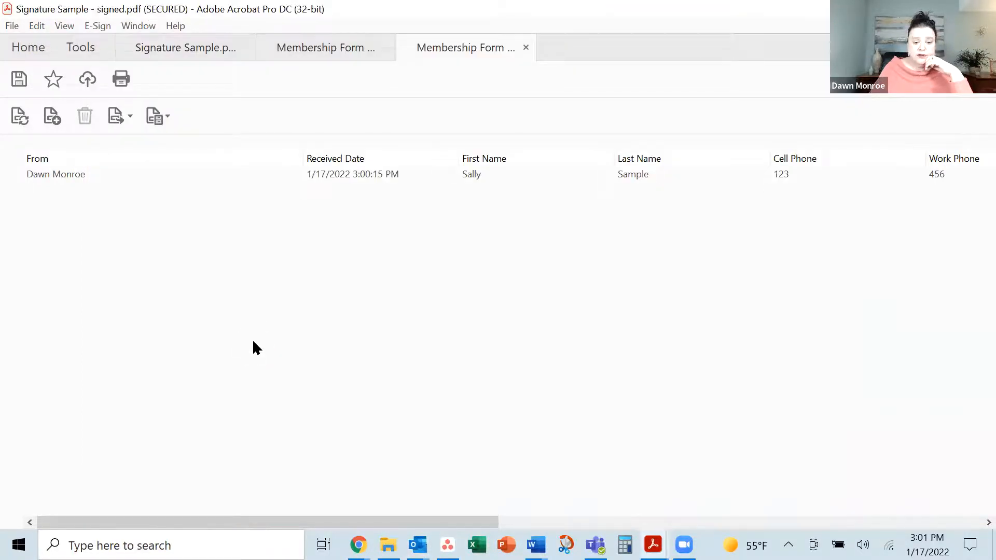